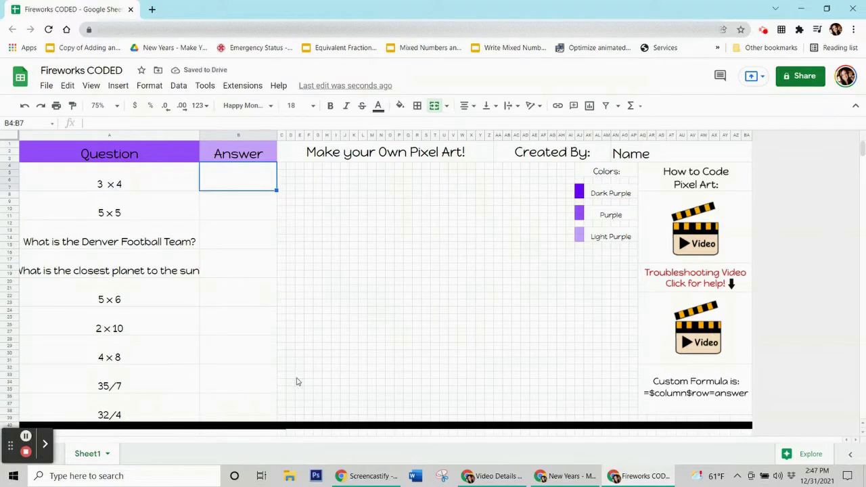
Answer the first four questions in the Answer column with 12, 25, Broncos and Mercury.
type("12")
key("Return")
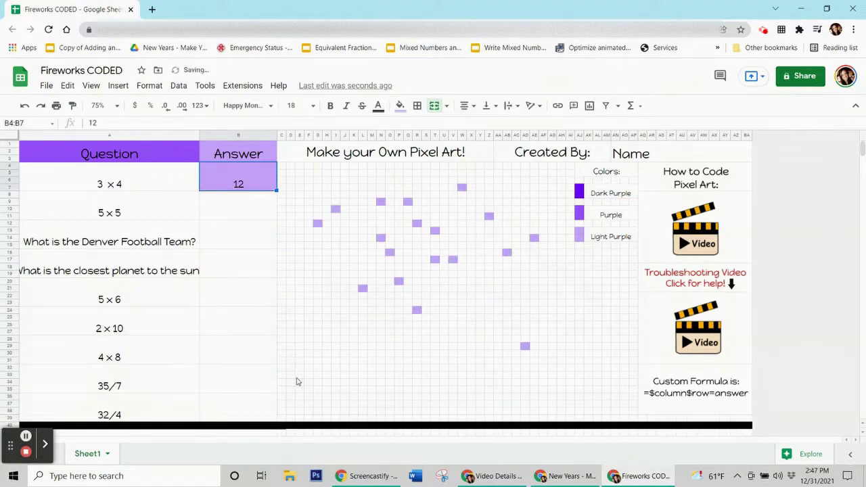
type("25")
key("Return")
type("Broncos")
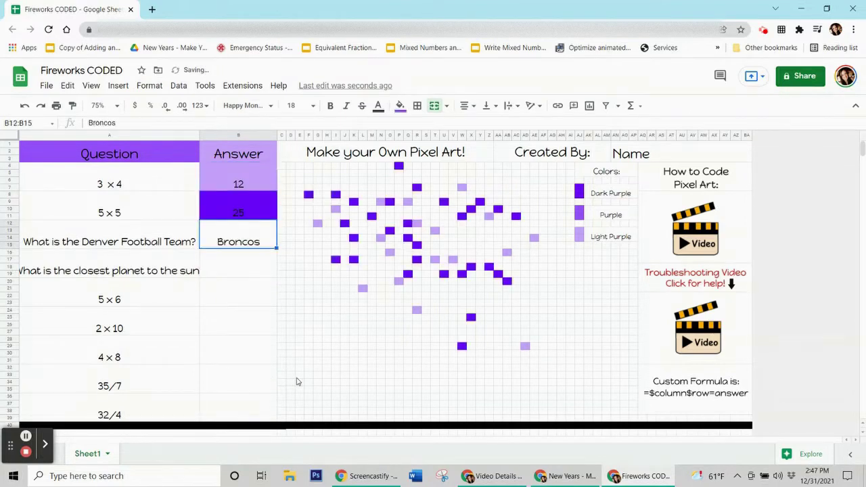
key("Return")
key("Down")
type("Mercury")
key("Return")
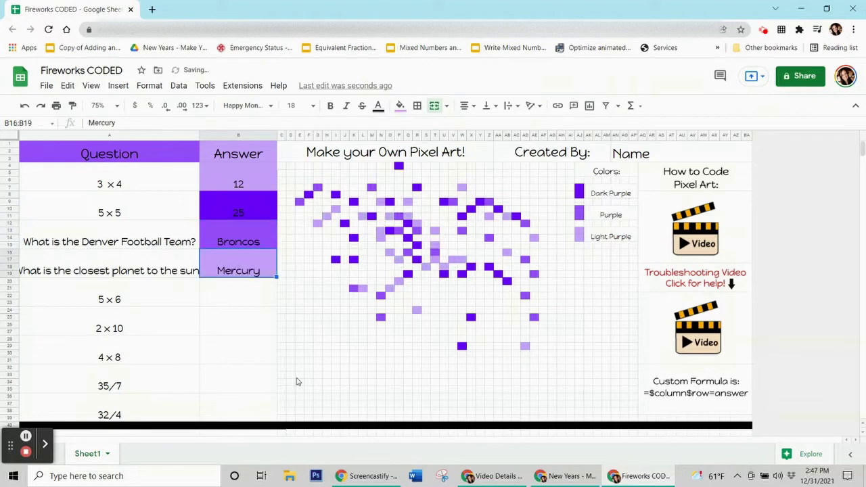
Enter 30 as the answer to 5 x 6 and 20 as the answer to 2 x 10.
key("Down")
type("30")
key("Return")
key("Down")
type("20")
key("Return")
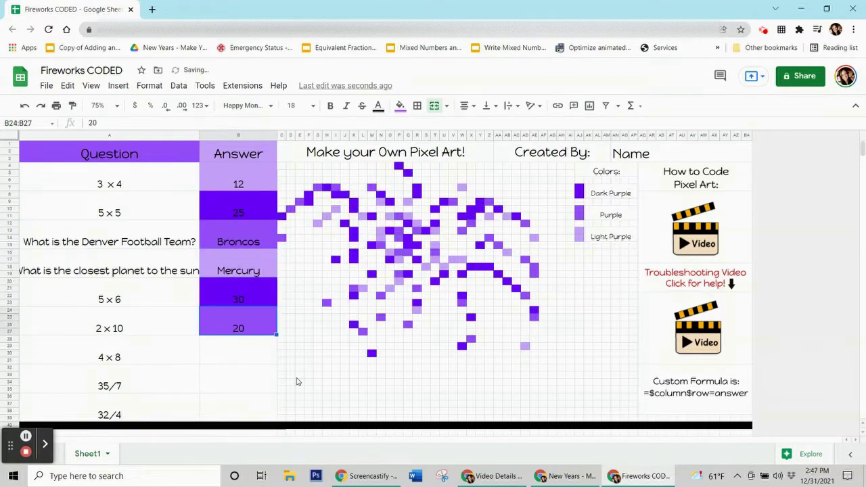
Fill in the last three answers with 32 for 4 x 8, 5 for 35/7 and 8 for 32/4.
key("Down")
type("32")
key("Return")
key("Down")
type("5")
key("Return")
key("Down")
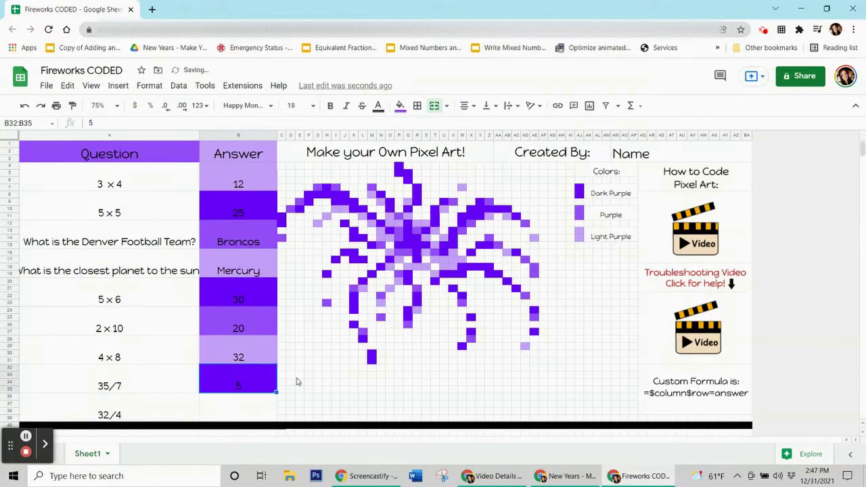
type("8")
key("Return")
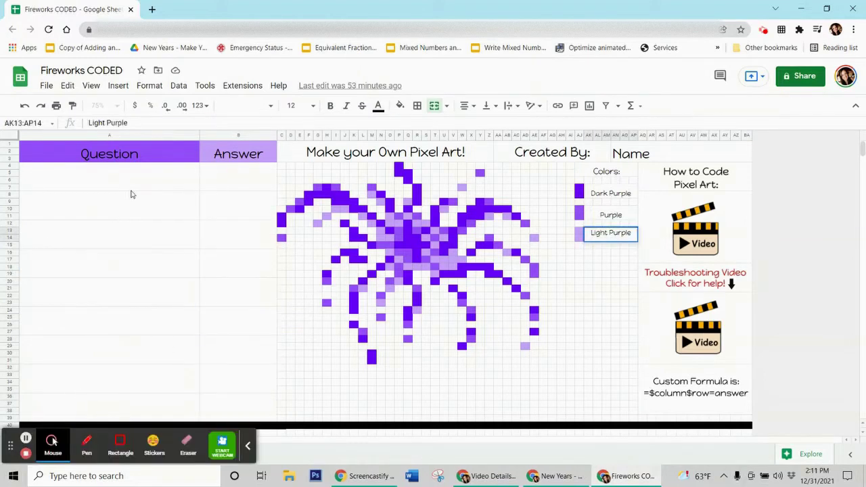
left_click(131, 193)
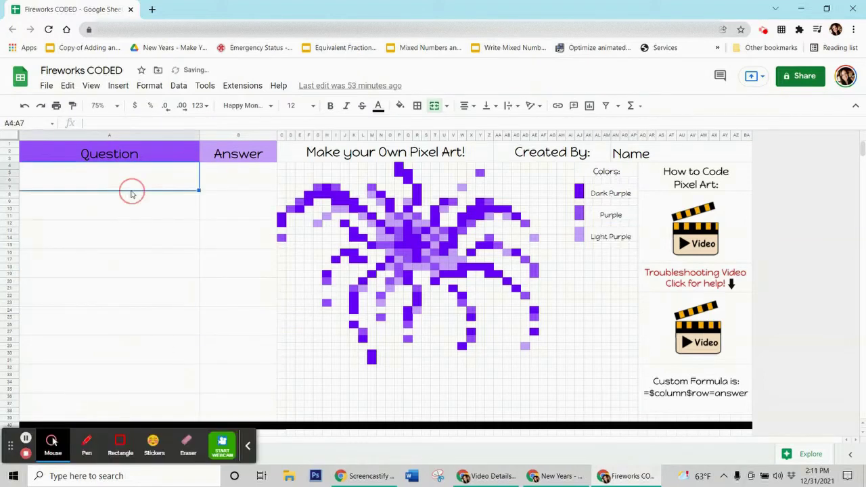
left_click(117, 106)
left_click(102, 144)
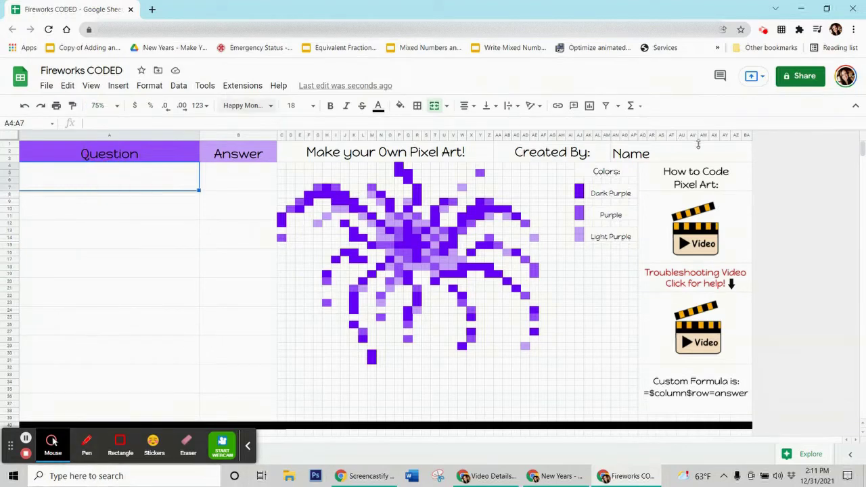
left_click(249, 450)
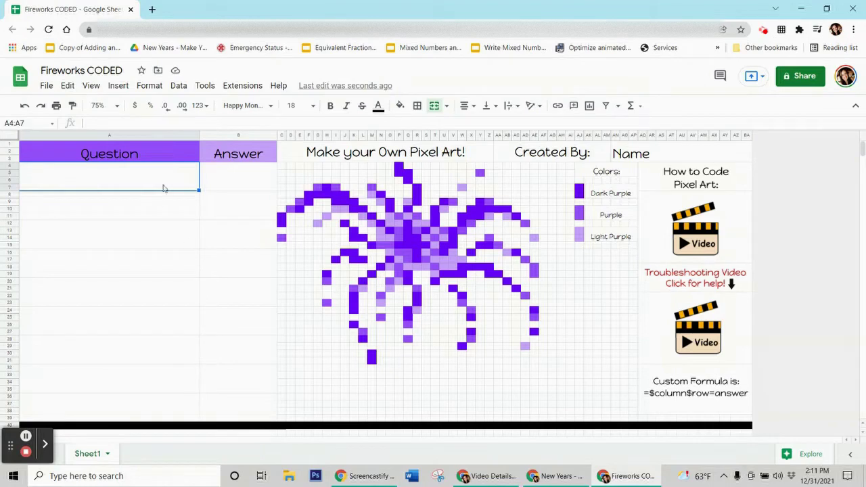
left_click(155, 244)
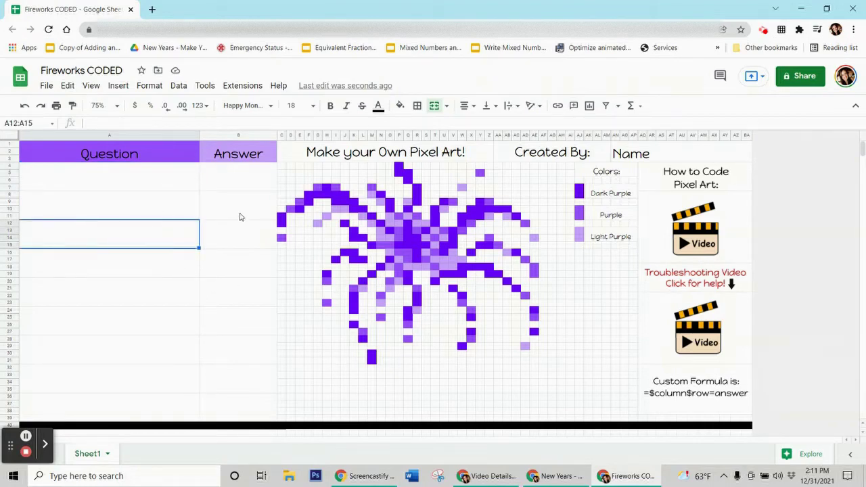
left_click(254, 200)
key("Down")
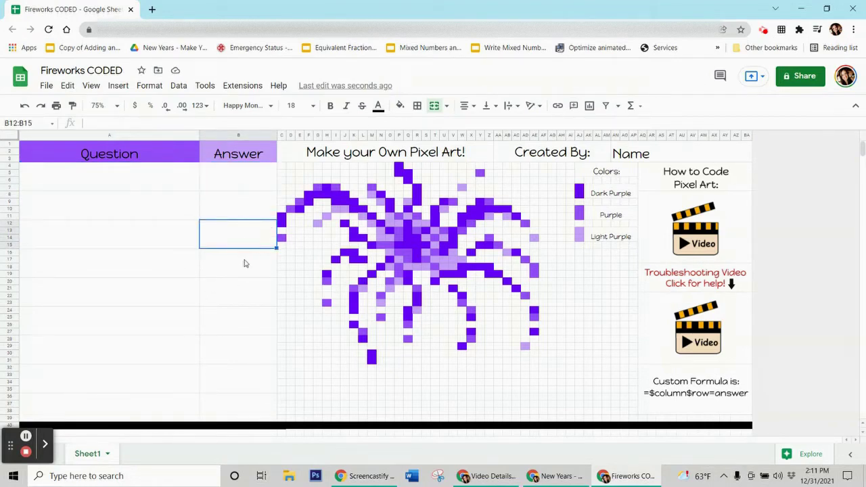
Enter "3 x 4" as the first question and 12 as its answer.
left_click(151, 189)
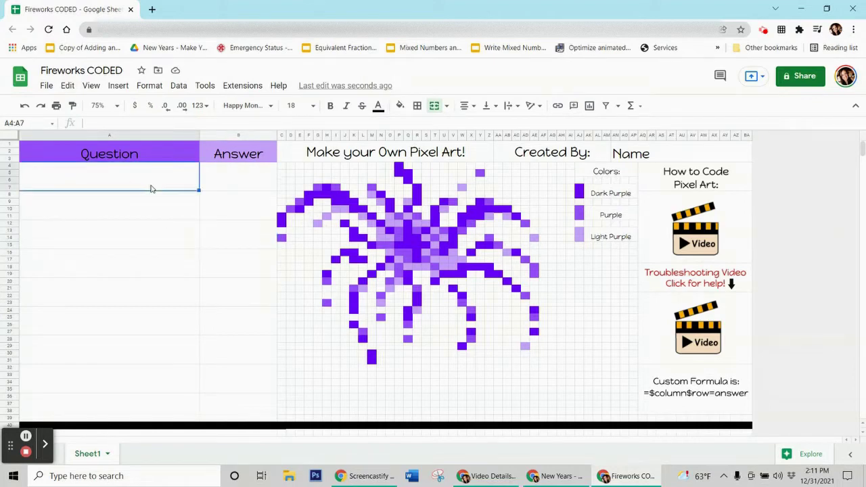
type("3 4")
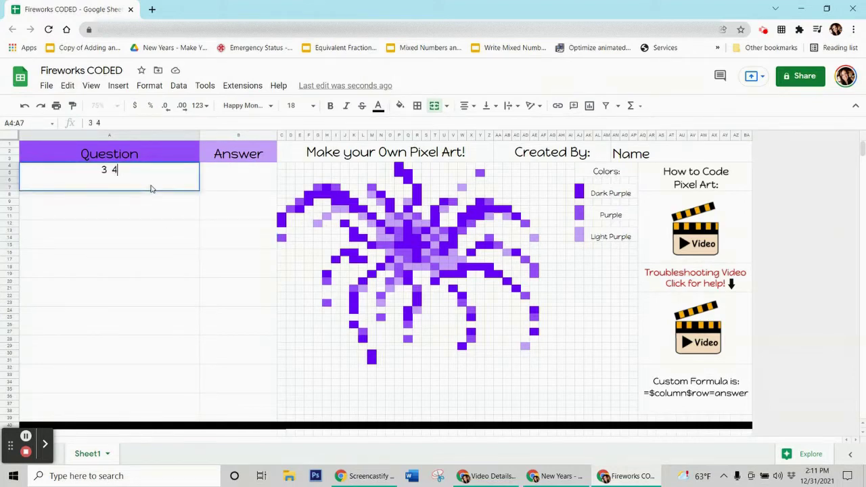
key("BackSpace")
type("x 4")
key("Tab")
type("12")
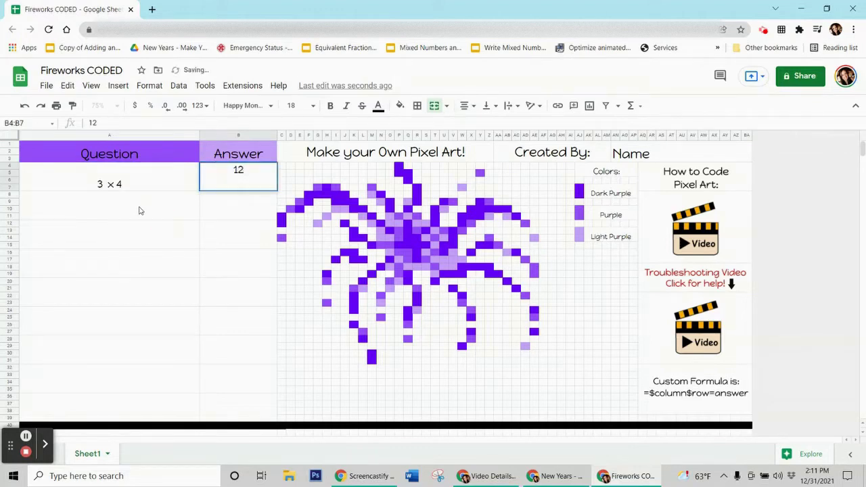
key("Return")
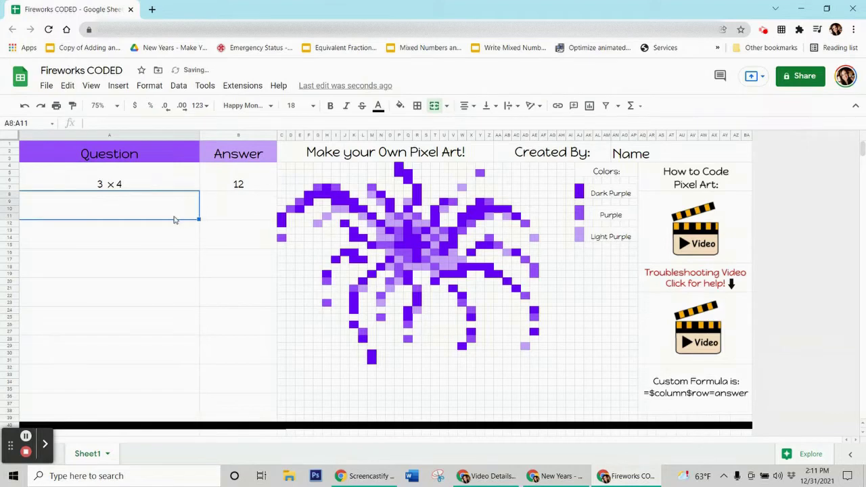
left_click(214, 211)
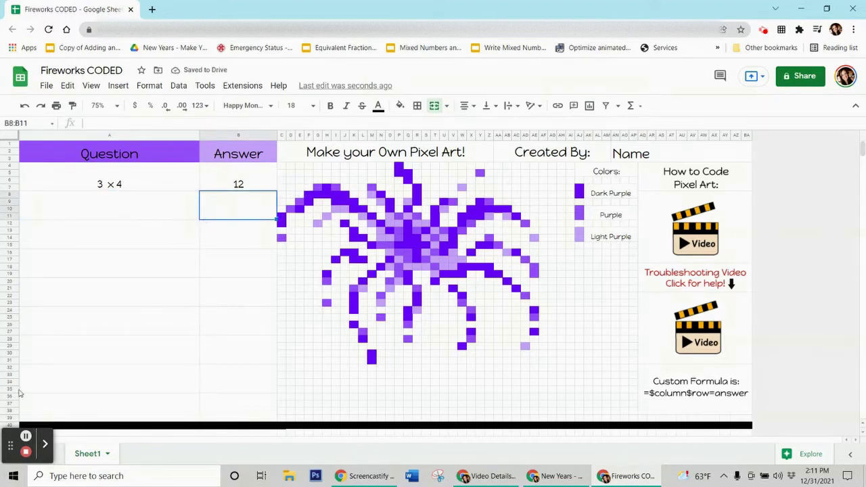
left_click(26, 436)
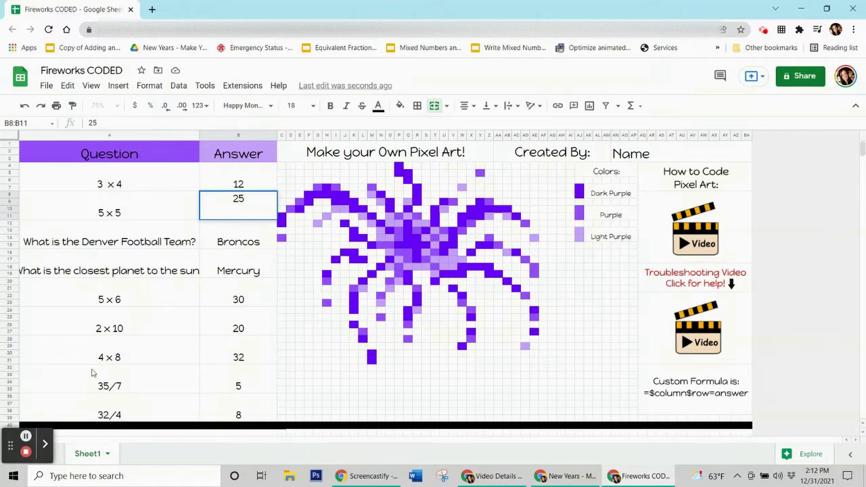
Review every answer cell in column B, from the 3 x 4 row down to the 32/4 row.
left_click(255, 187)
left_click(250, 210)
left_click(249, 237)
left_click(241, 278)
left_click(240, 301)
left_click(239, 329)
left_click(242, 358)
left_click(237, 392)
left_click(229, 415)
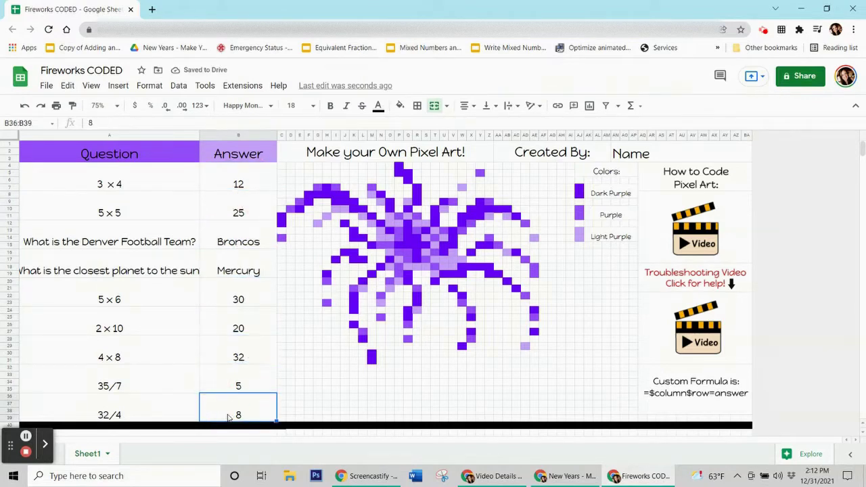
Examine the column and row references of the first four answers and the custom formula pattern for coding them.
left_click(239, 190)
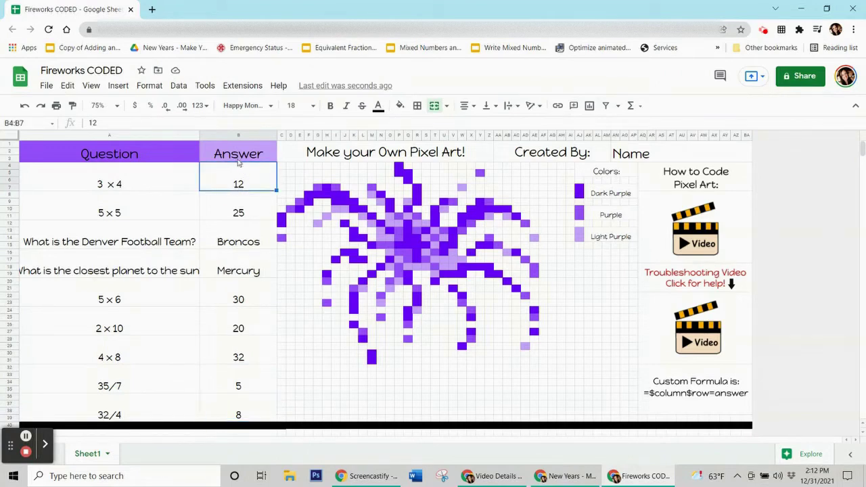
left_click(235, 136)
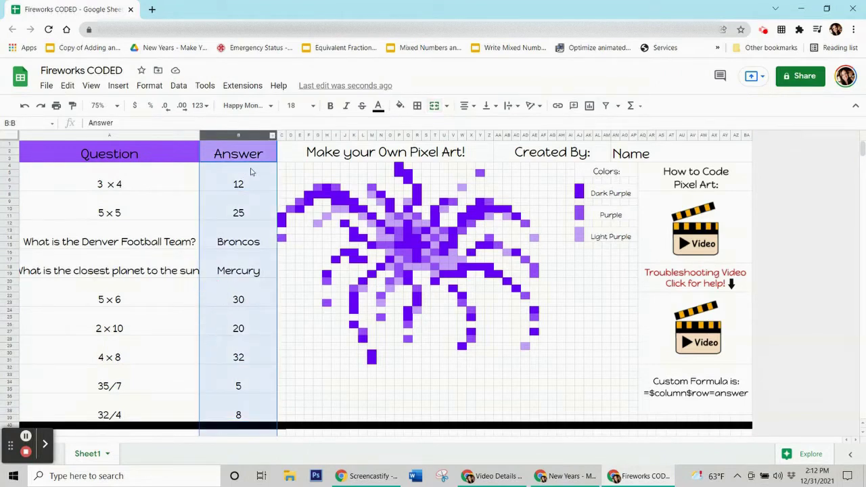
key("Down")
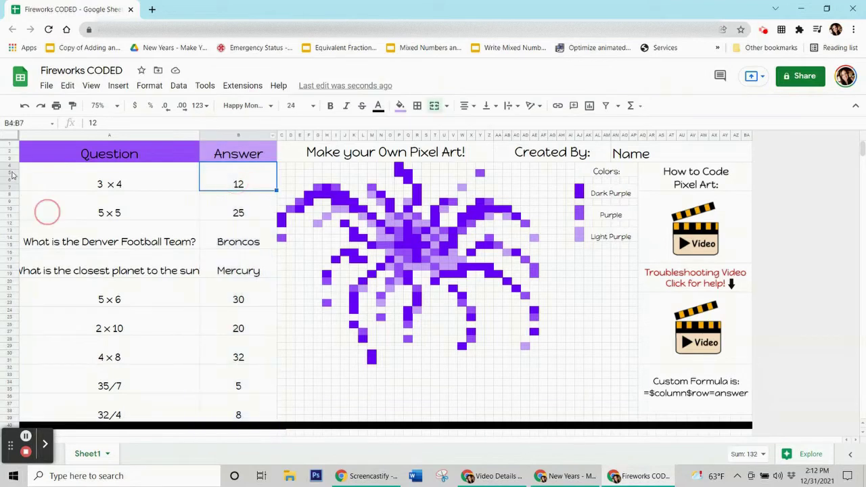
left_click(243, 177)
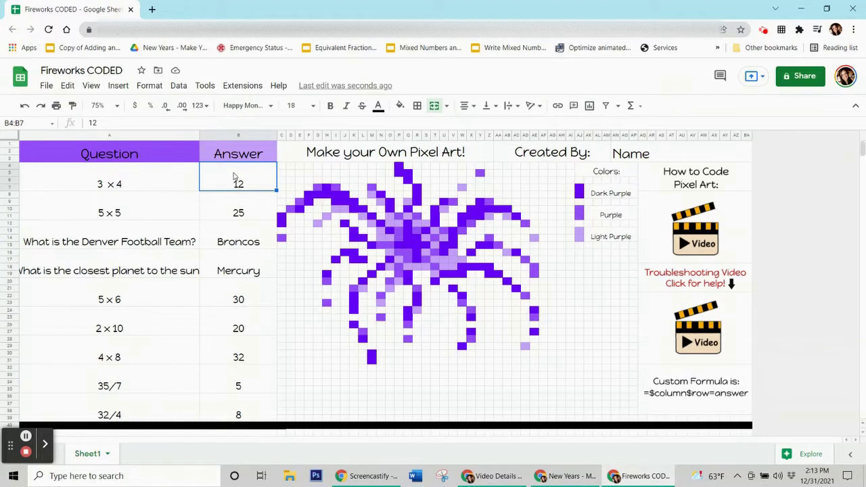
left_click(235, 204)
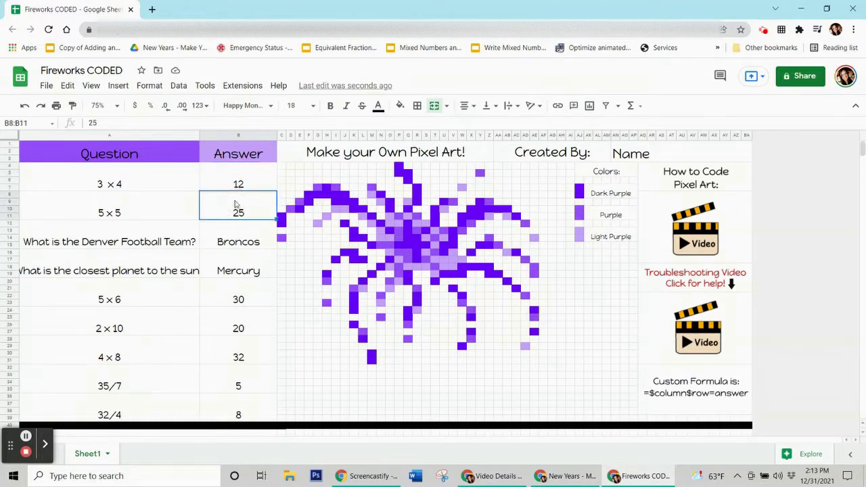
left_click(244, 137)
left_click(218, 204)
left_click(228, 236)
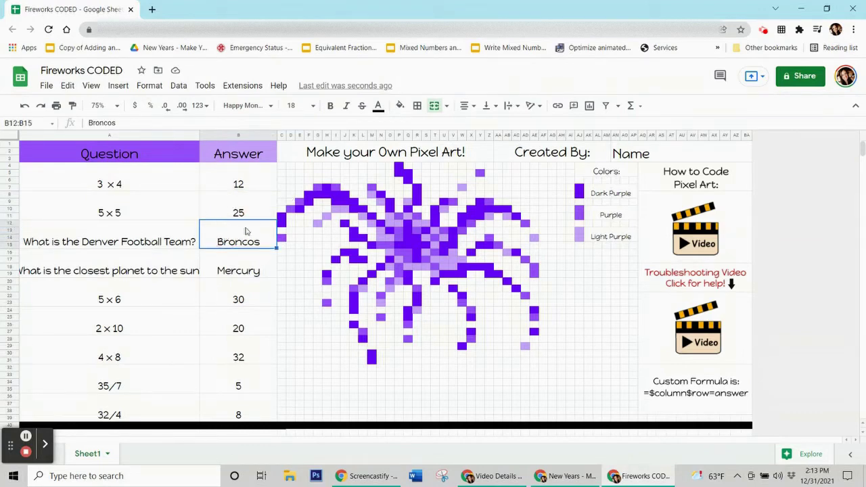
left_click(230, 250)
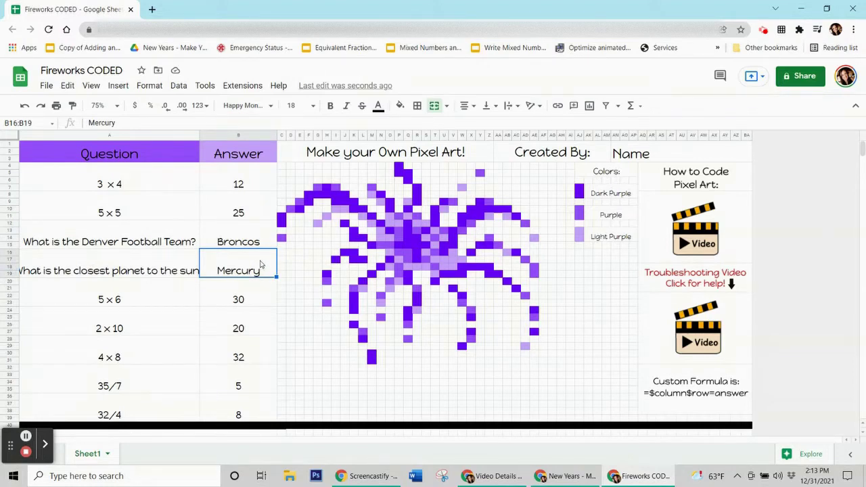
left_click(249, 181)
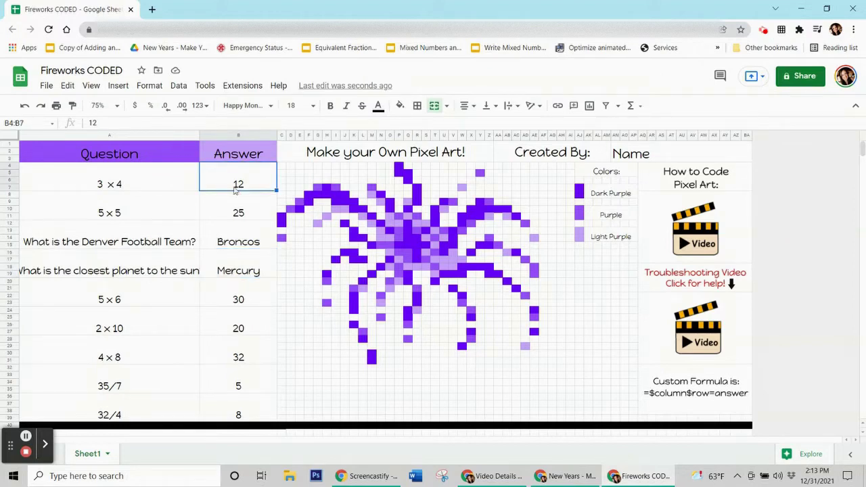
left_click(701, 387)
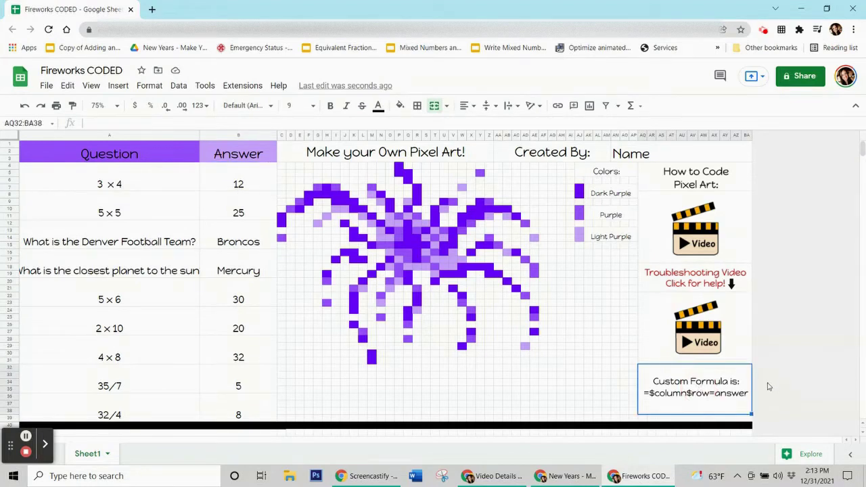
left_click(705, 389)
Open the conditional formatting rules for the first answer cell, B4:B7.
left_click(237, 188)
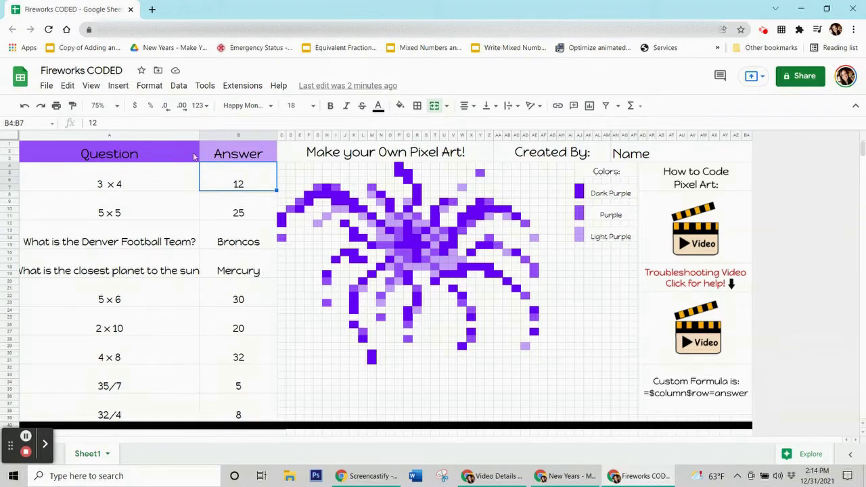
left_click(148, 86)
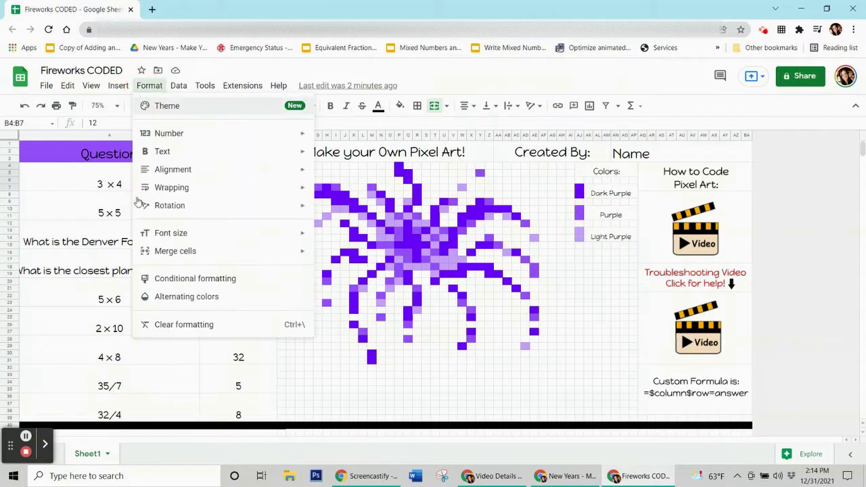
left_click(170, 277)
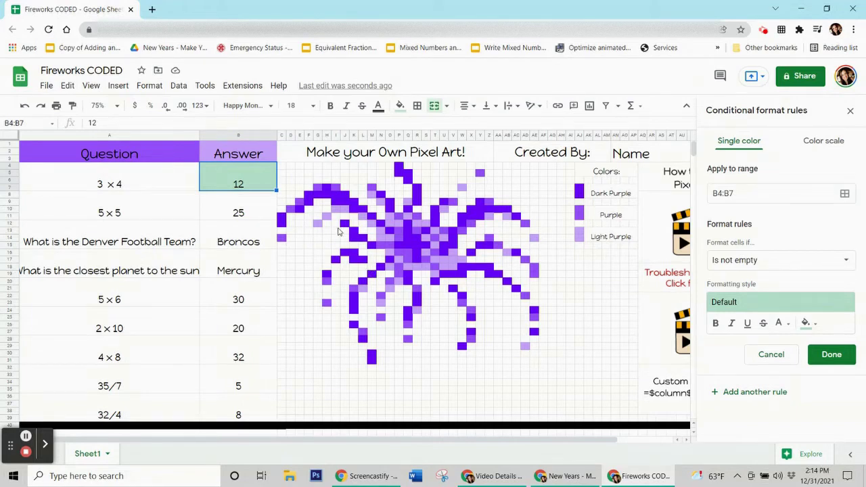
Check the fill color of pixel G12 and inspect the matching pixel I10 against the first answer cell.
left_click(319, 224)
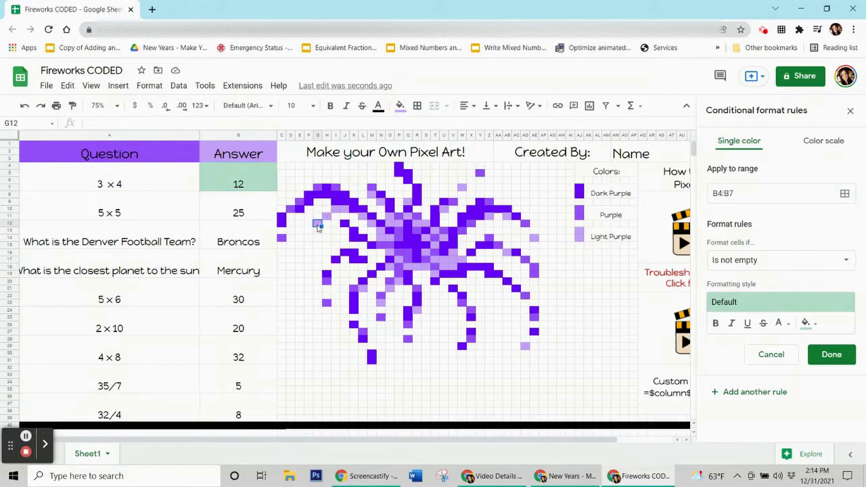
left_click(400, 112)
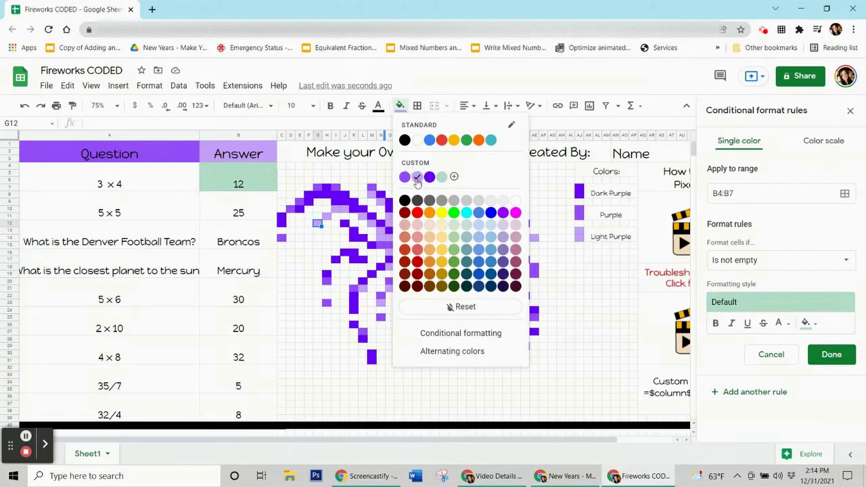
left_click(230, 189)
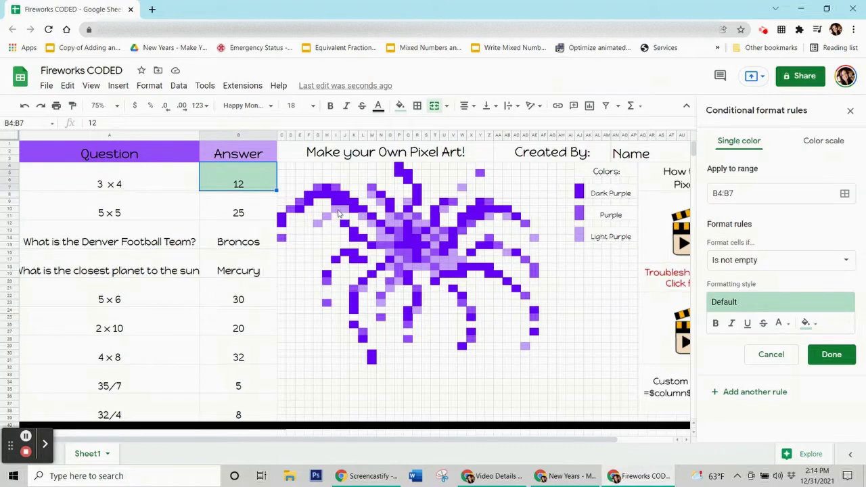
left_click(337, 211)
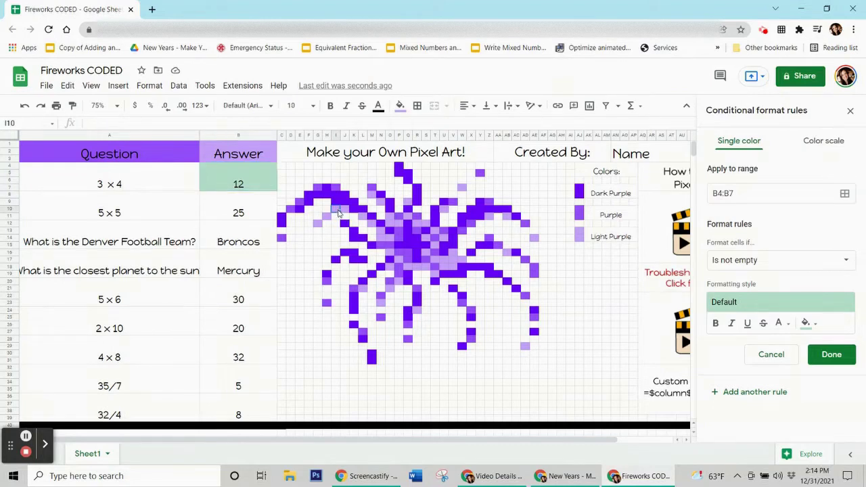
left_click(246, 184)
left_click(229, 178)
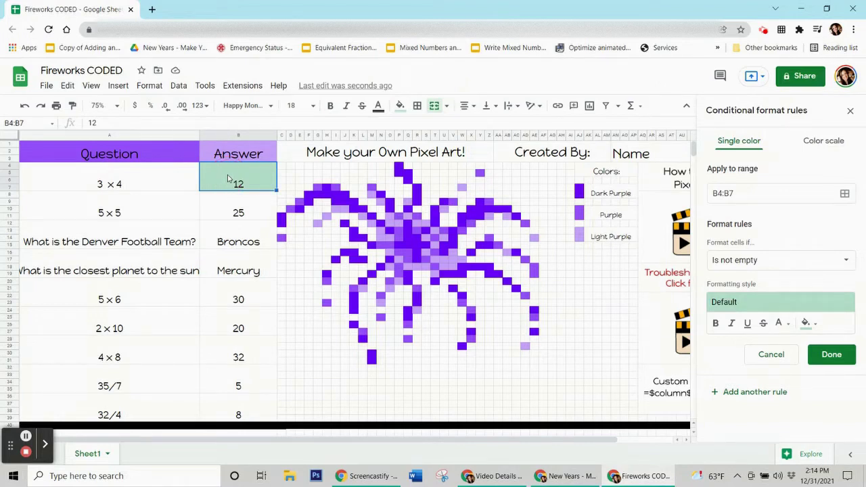
Set the fill color of the B4:B7 conditional formatting rule to the custom light purple.
left_click(228, 178)
left_click(806, 323)
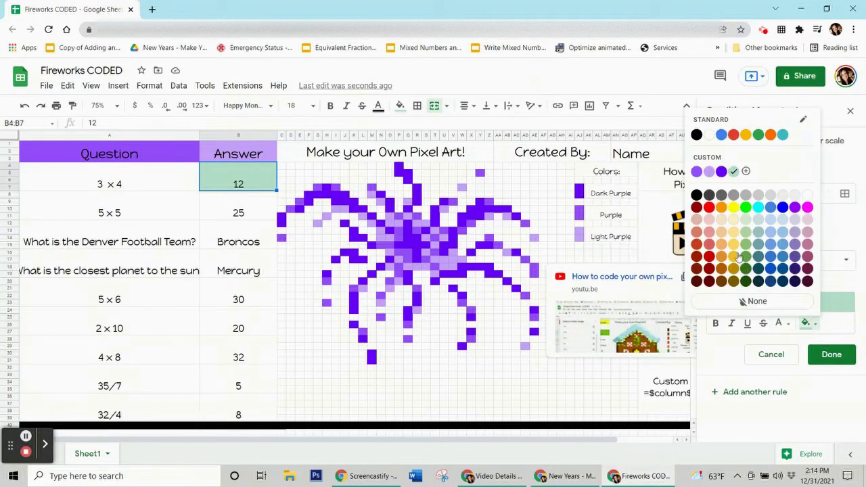
left_click(711, 173)
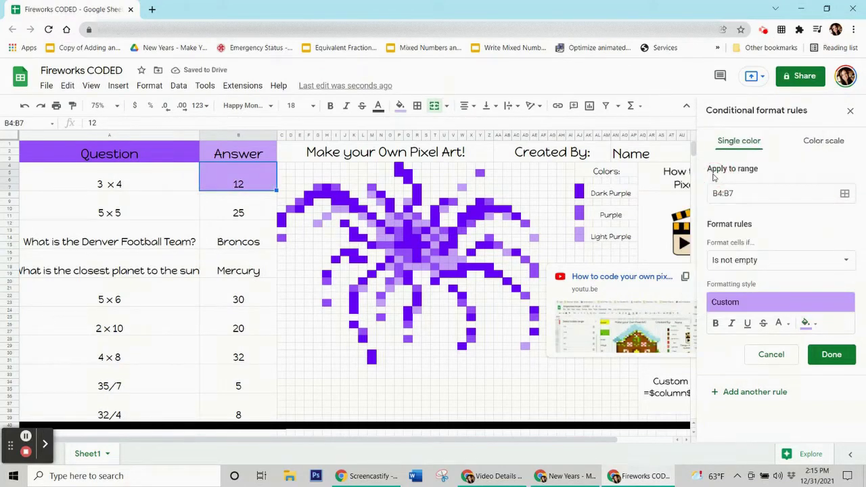
Change the rule's condition to the custom formula =$b$4=12 and save the rule.
left_click(754, 263)
scroll(751, 291, "down", 5)
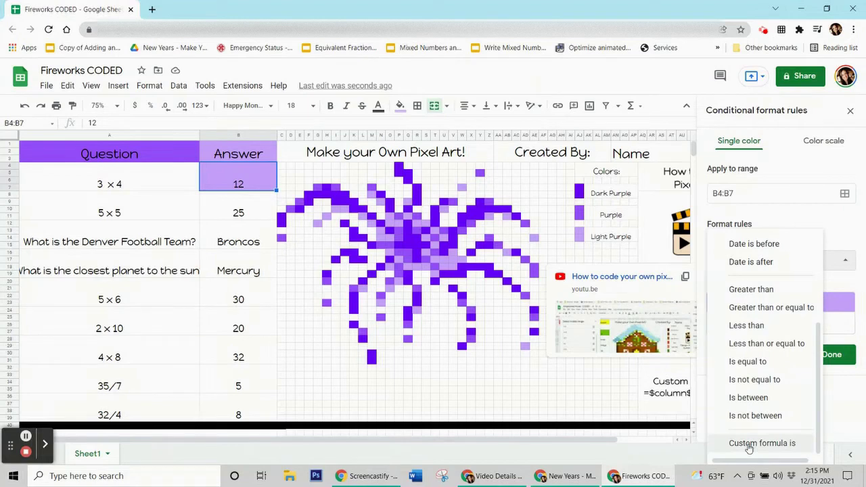
left_click(749, 444)
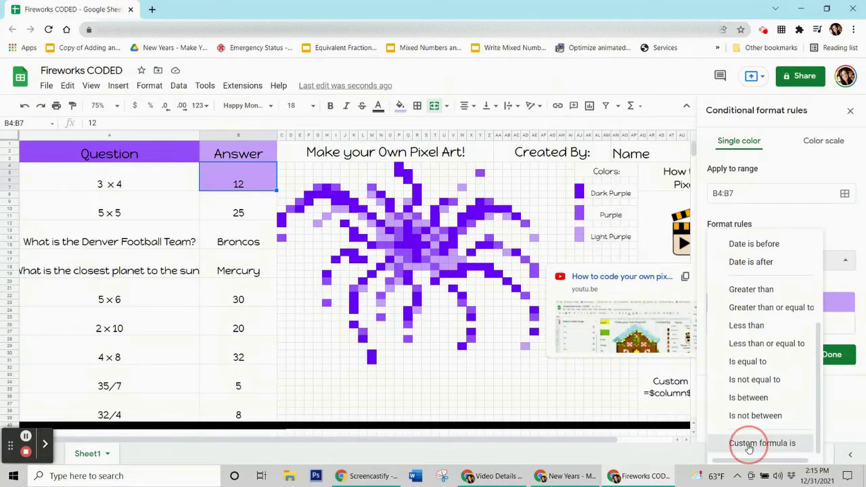
left_click(722, 287)
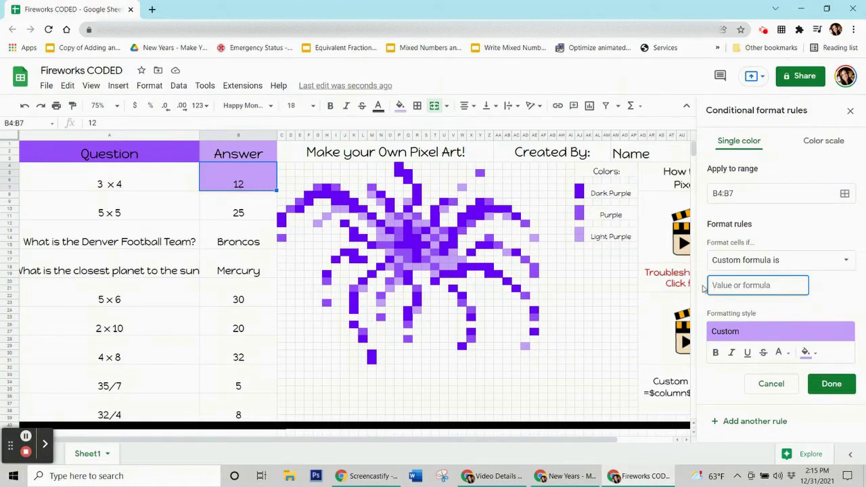
type("=$b$4=12")
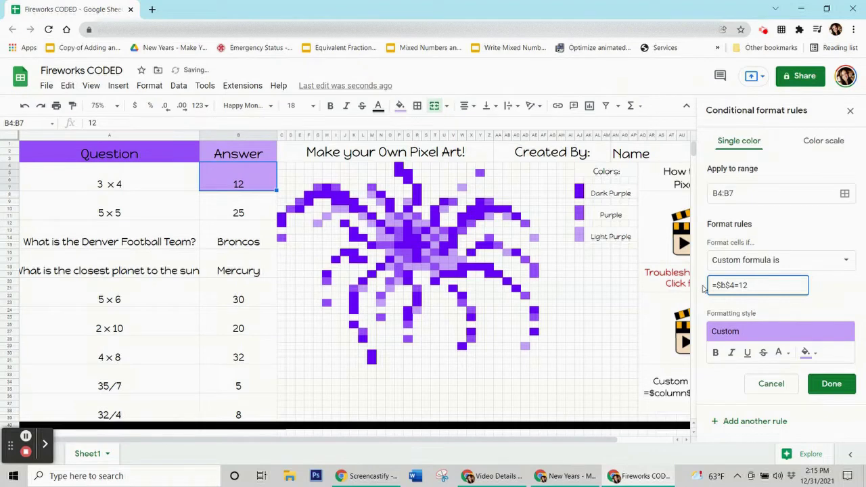
double_click(743, 285)
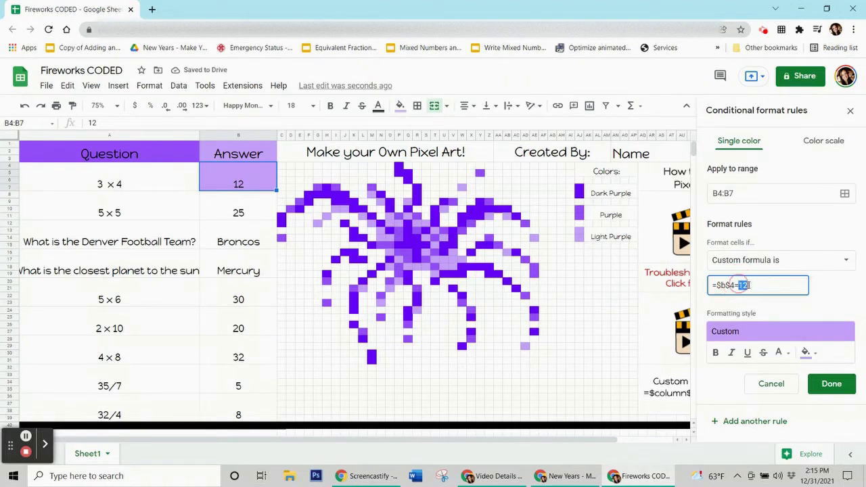
double_click(742, 286)
left_click(759, 285)
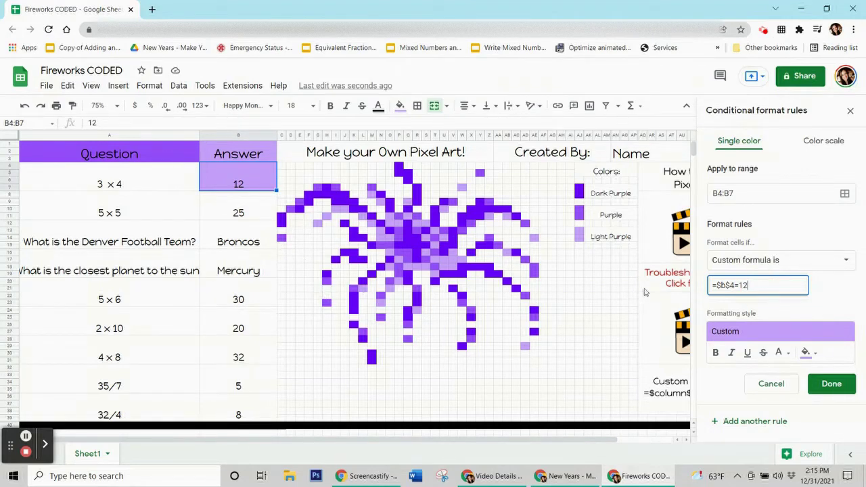
left_click(831, 387)
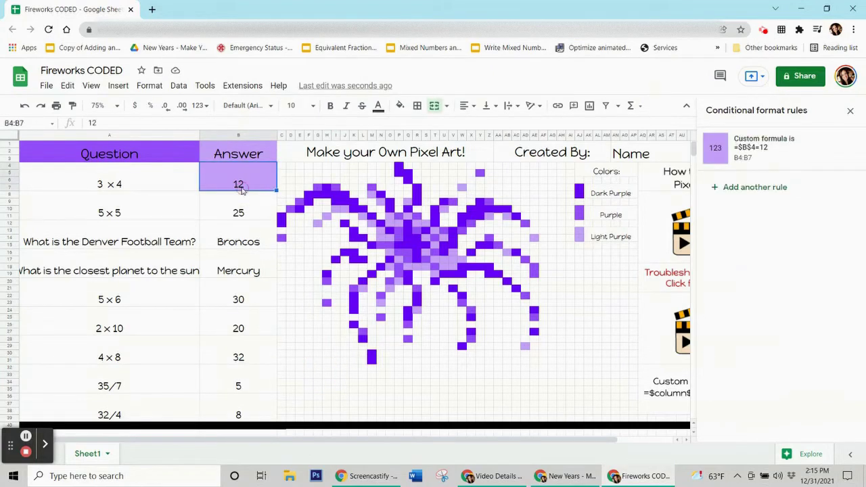
Test the rule by clearing the answer to 3 x 4, and undo the deletion.
left_click(224, 249)
key("ctrl+z")
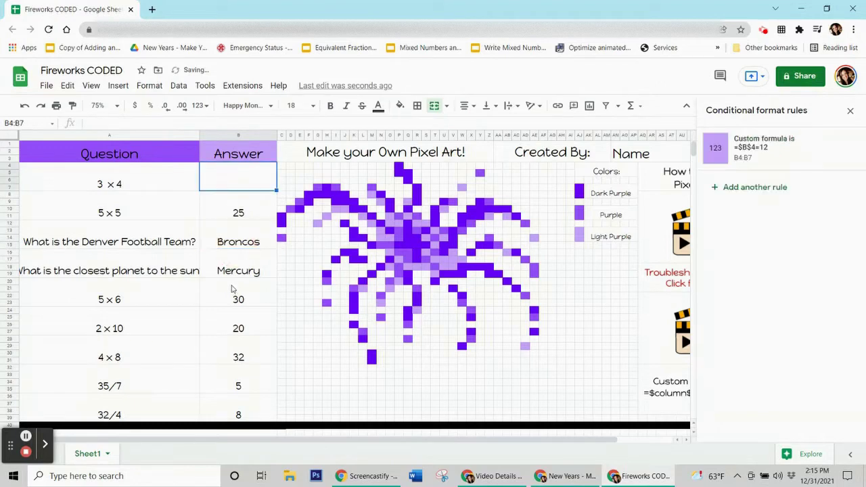
key("ctrl+z")
left_click(232, 289)
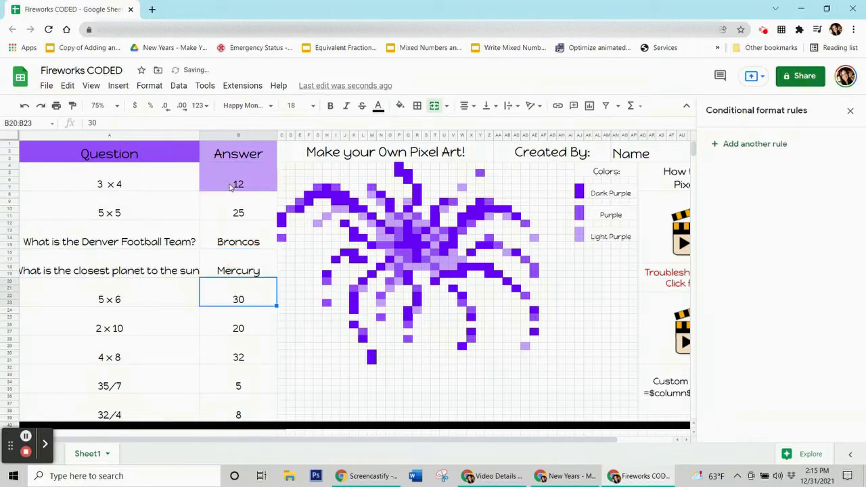
Edit the B4:B7 rule's range and add light purple pixels W7, N9, I10, N14 and T13.
left_click(231, 187)
left_click(785, 143)
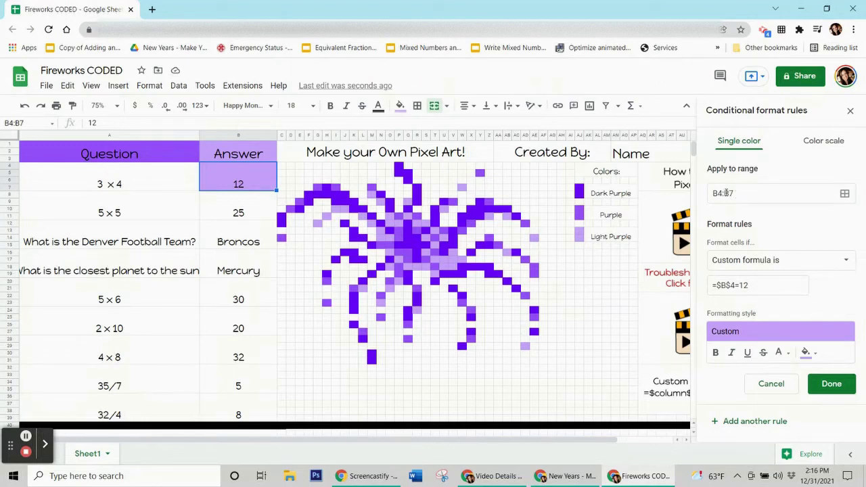
left_click(846, 194)
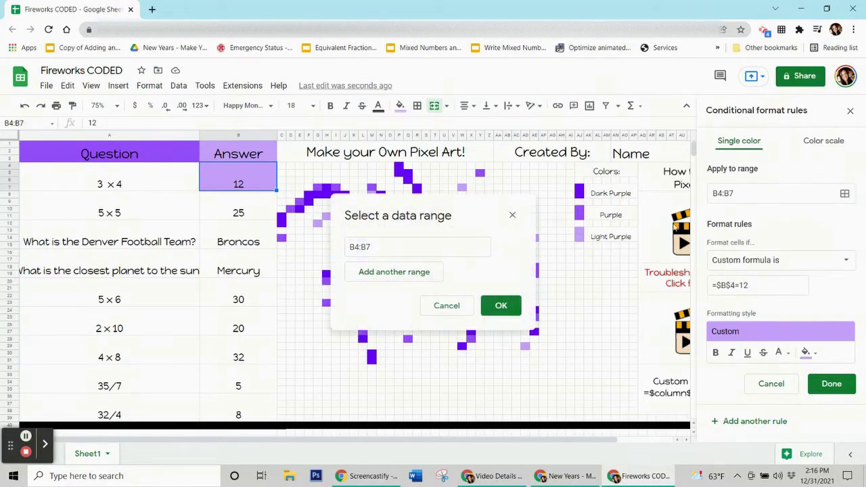
left_click_drag(473, 220, 171, 178)
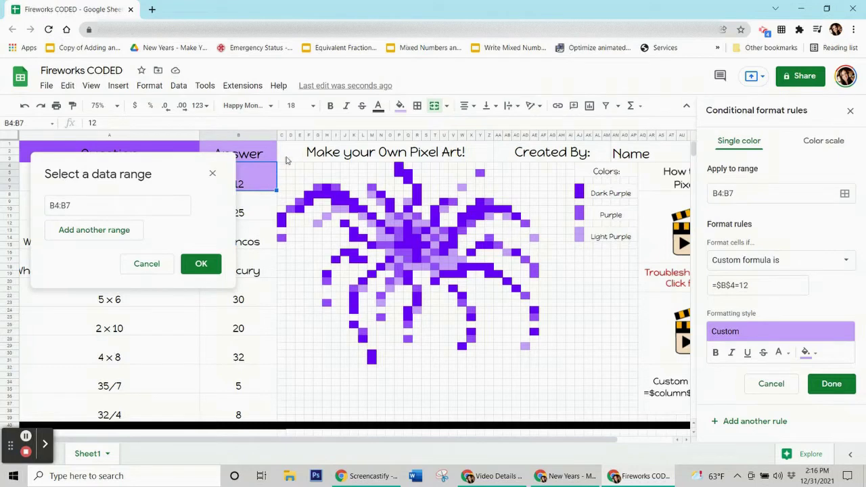
left_click(462, 188)
left_click(381, 203)
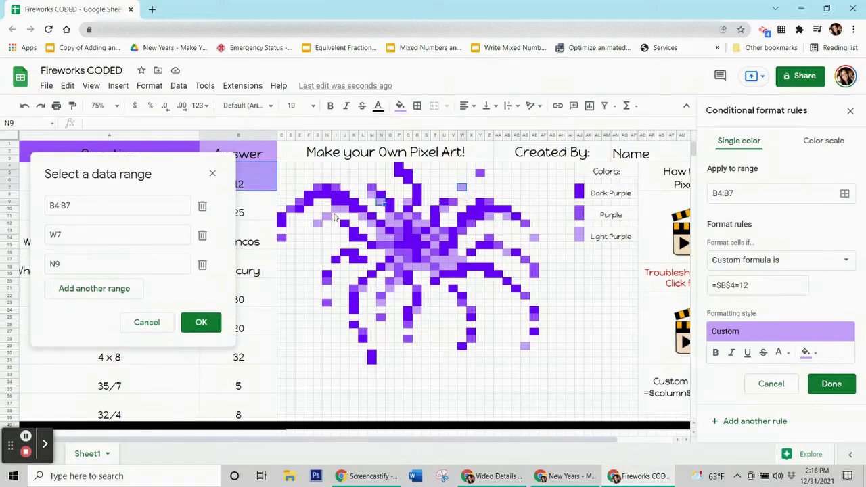
left_click(336, 210)
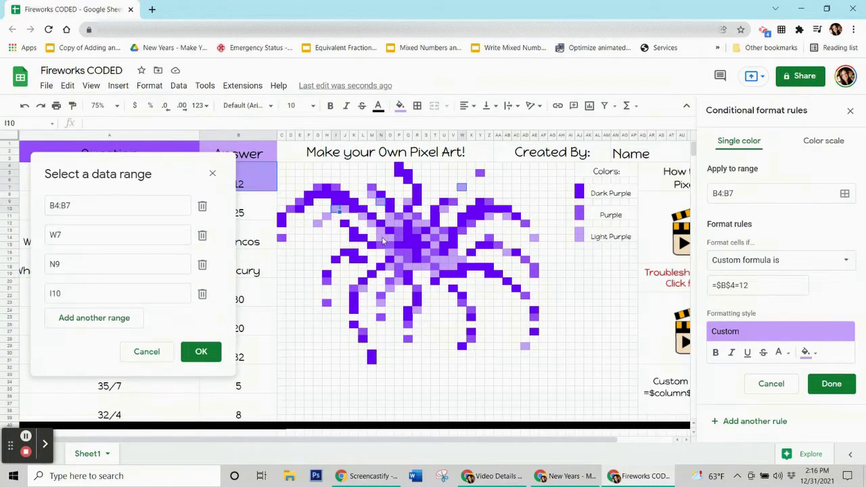
left_click(383, 239)
left_click(437, 231)
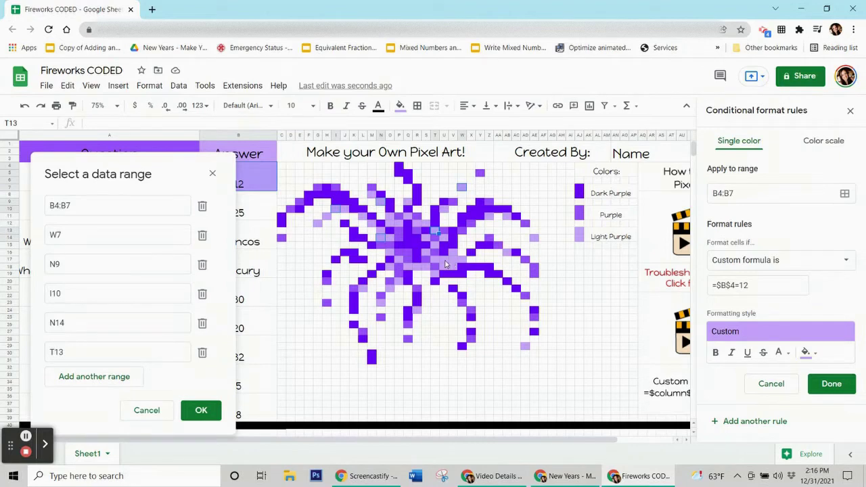
Add pixels V17, T17, O16, P20, R24, AB16, Z11 and AD29 to the rule's data range.
left_click(452, 261)
left_click(436, 261)
left_click(391, 257)
left_click(401, 283)
left_click(417, 308)
left_click(508, 255)
left_click(491, 218)
left_click(526, 346)
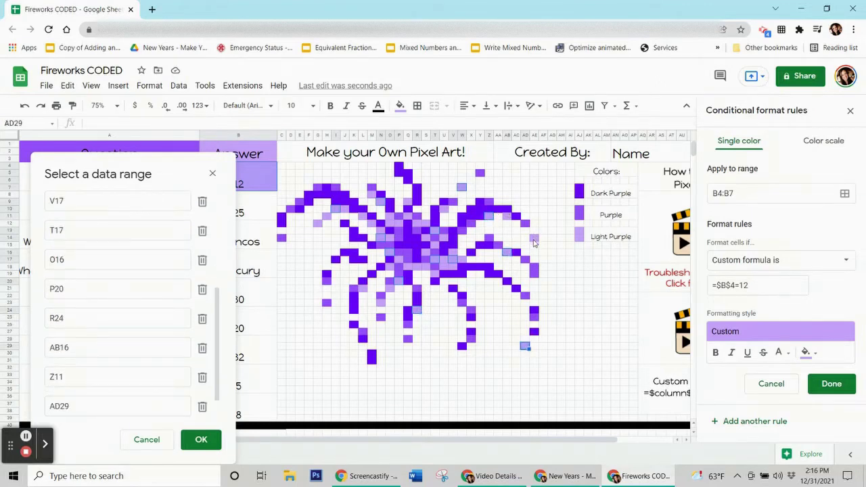
Add pixels AE14, G12, L21, Q9 and R12 to the rule's range, accept the ranges and save the rule.
left_click(534, 238)
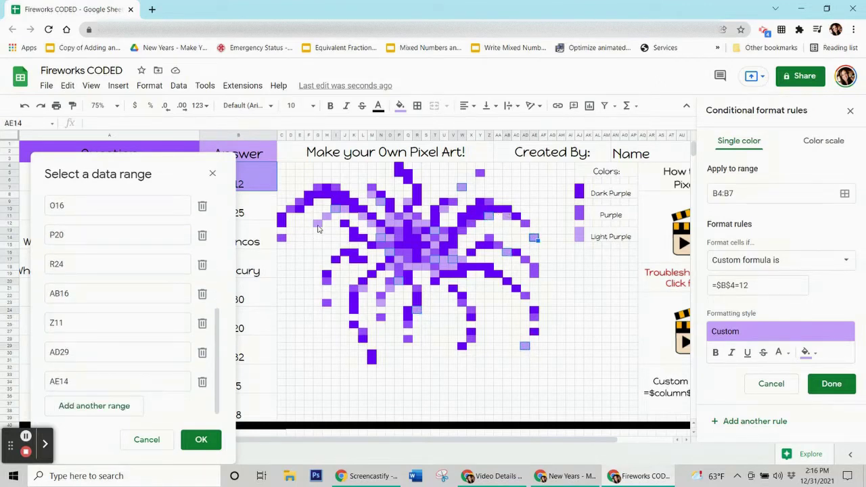
left_click(318, 225)
left_click(366, 291)
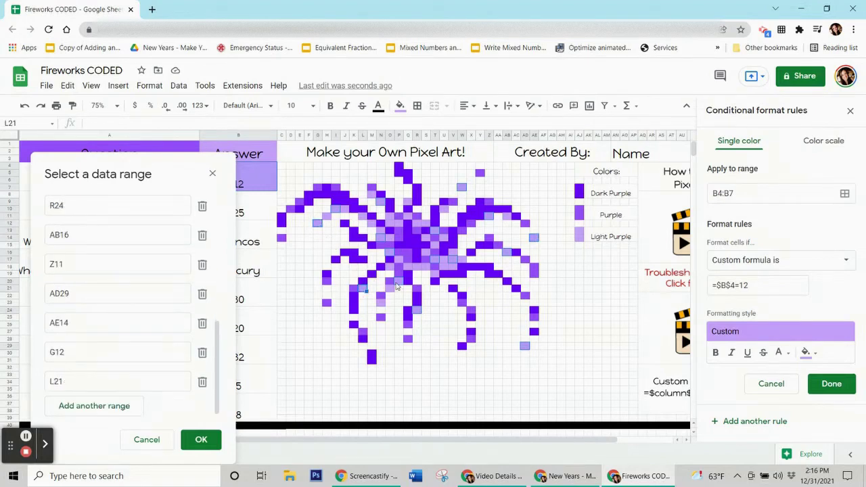
left_click(409, 205)
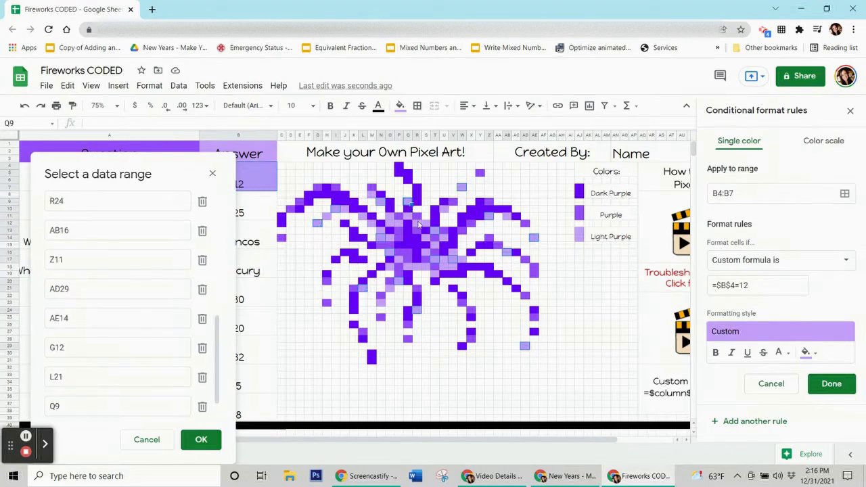
left_click(417, 229)
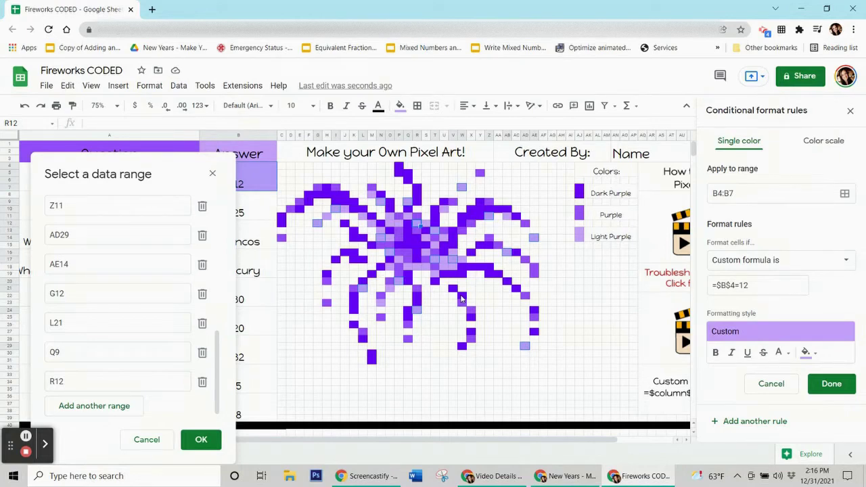
left_click(211, 446)
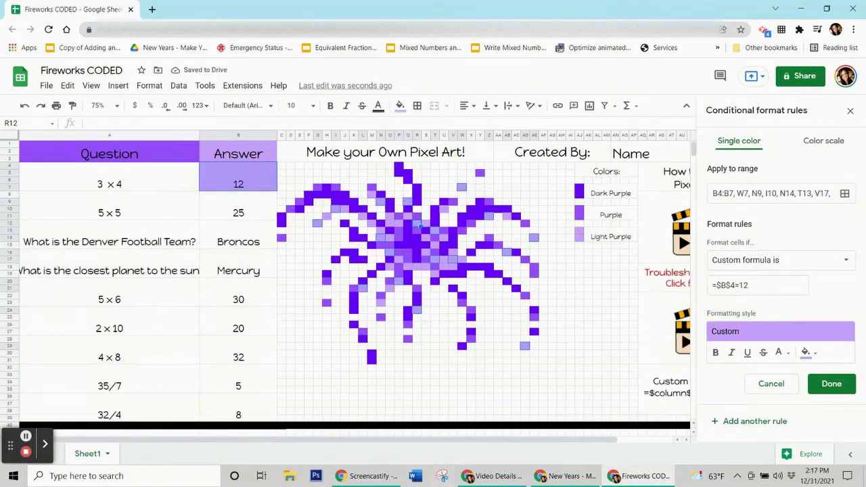
left_click(832, 384)
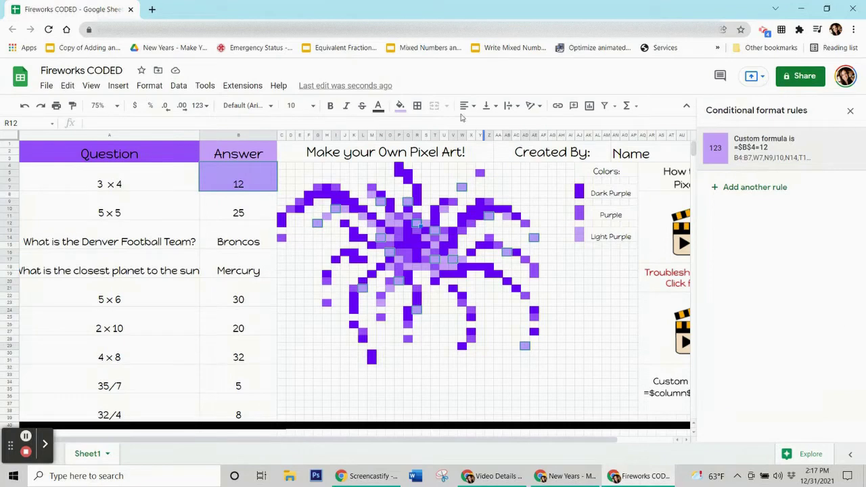
Reset the manual fill color of the selected light purple pixels and deselect them.
left_click(401, 107)
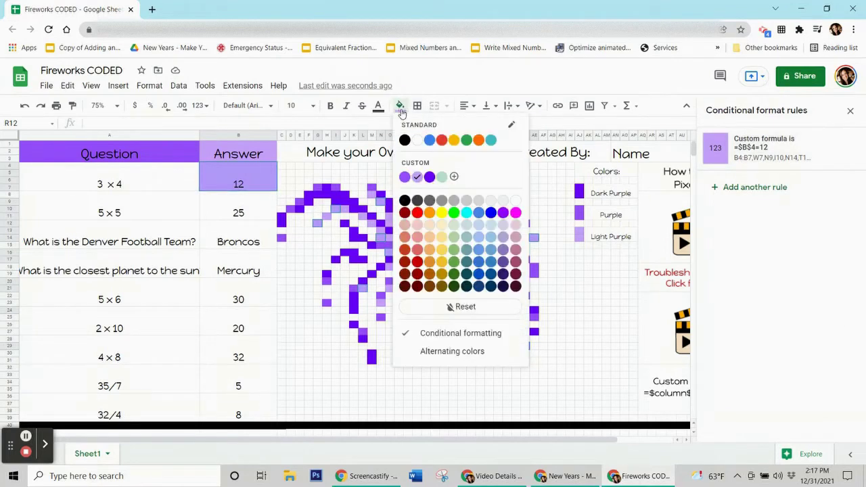
left_click(442, 308)
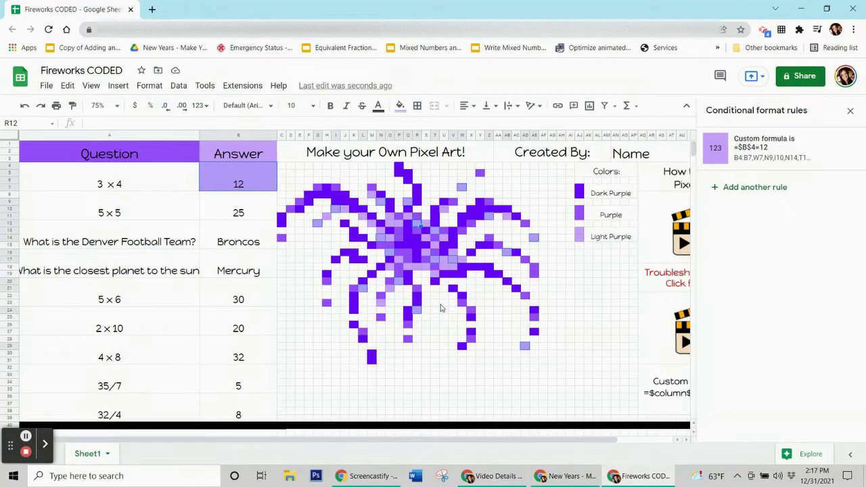
left_click(292, 282)
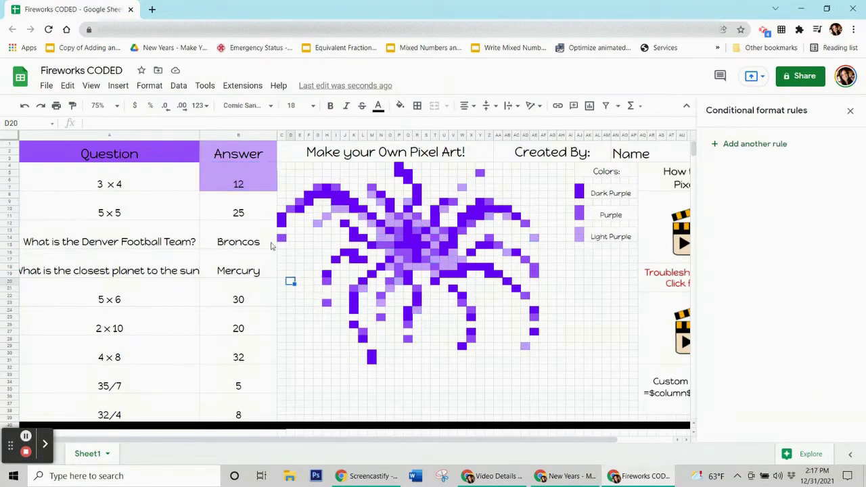
Test the coded pixels by clearing the answer to 3 x 4 and entering 12 again.
left_click(249, 186)
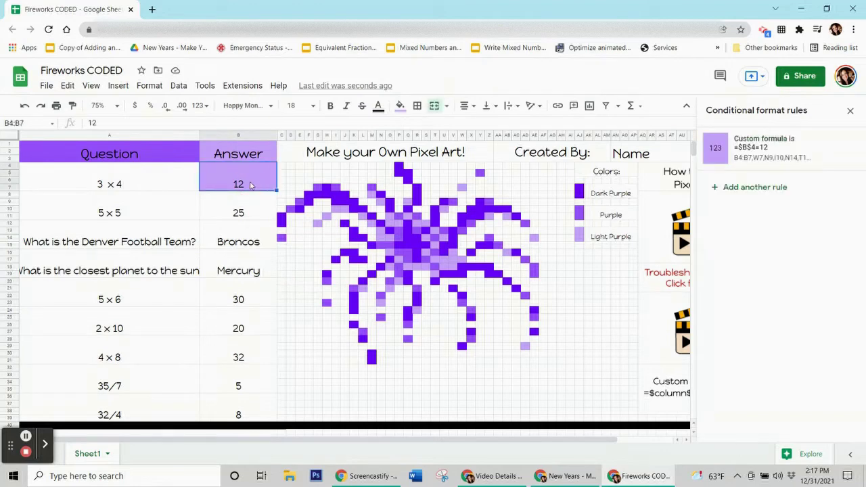
key("Delete")
left_click(235, 265)
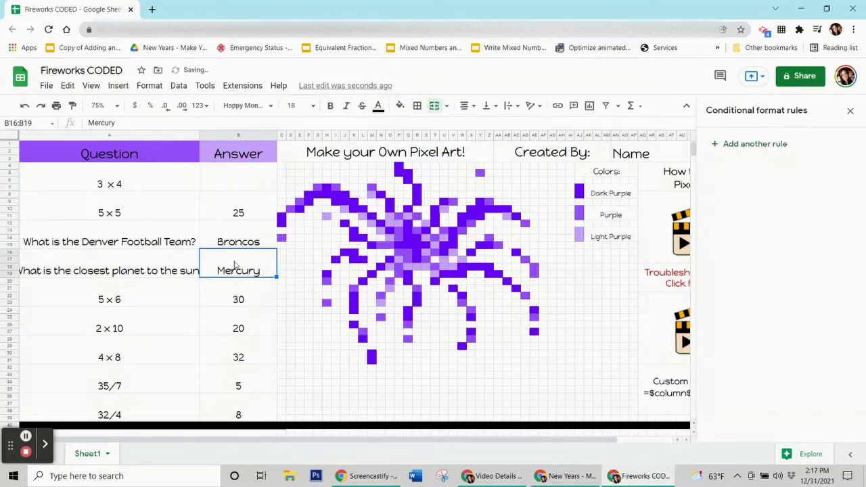
left_click(246, 184)
key("ctrl+z")
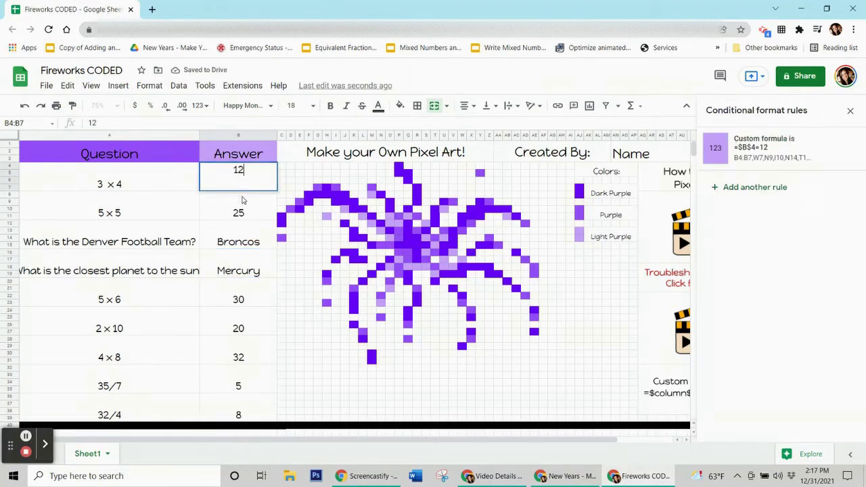
left_click(242, 214)
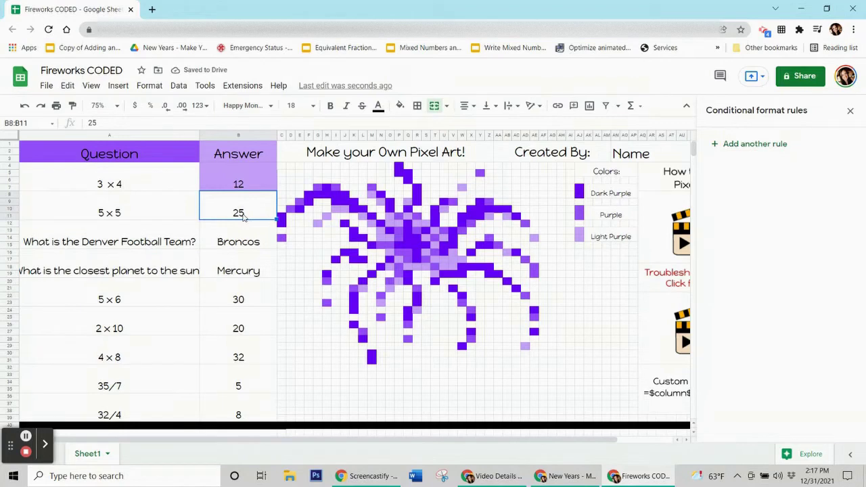
Clear the answer to 3 x 4 and reselect B4:B7 to show its conditional formatting rule.
left_click(246, 193)
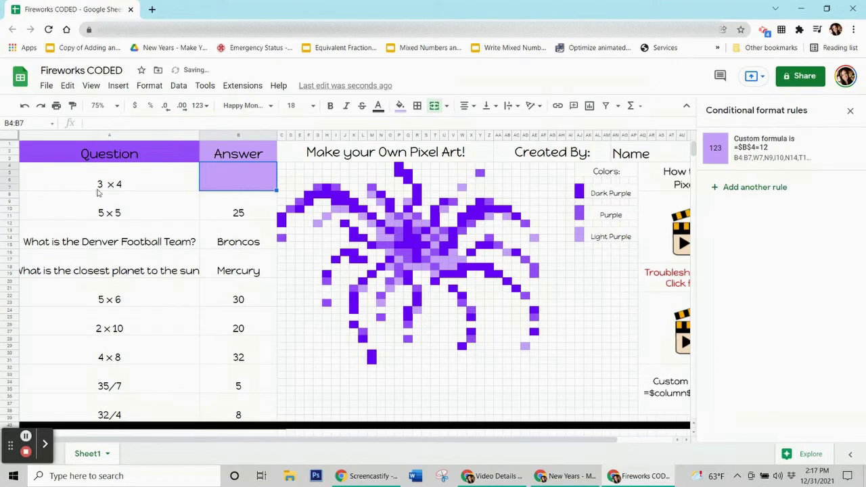
key("Delete")
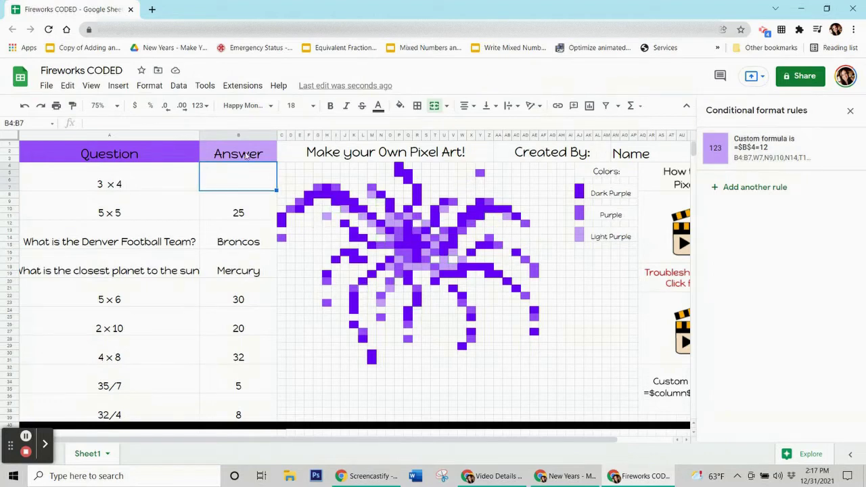
left_click(244, 213)
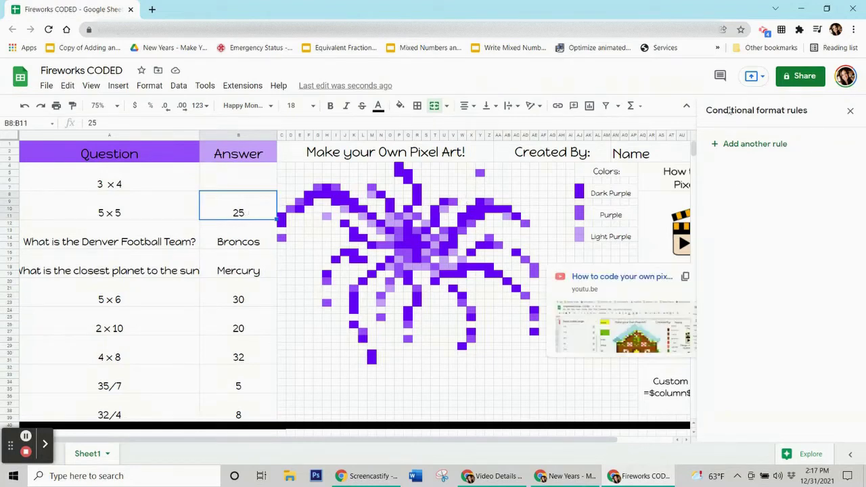
left_click(254, 180)
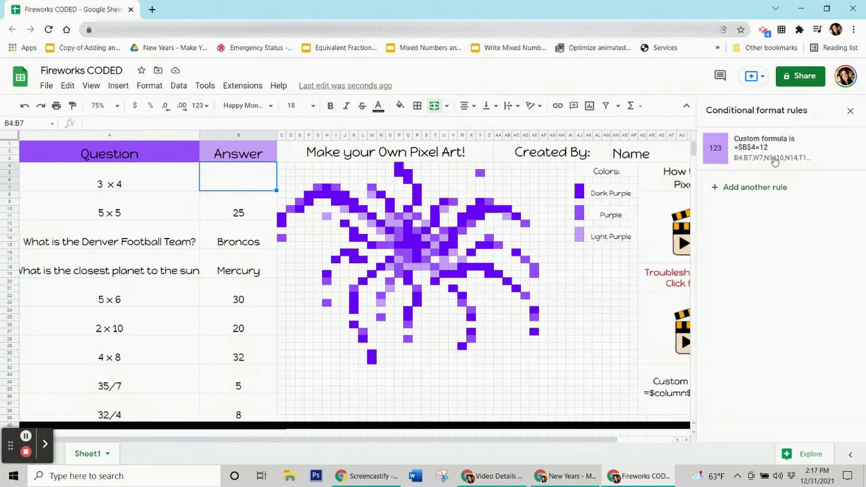
Add a conditional format rule to B8:B11 with a dark purple fill and the custom formula =$b$8=25.
left_click(214, 214)
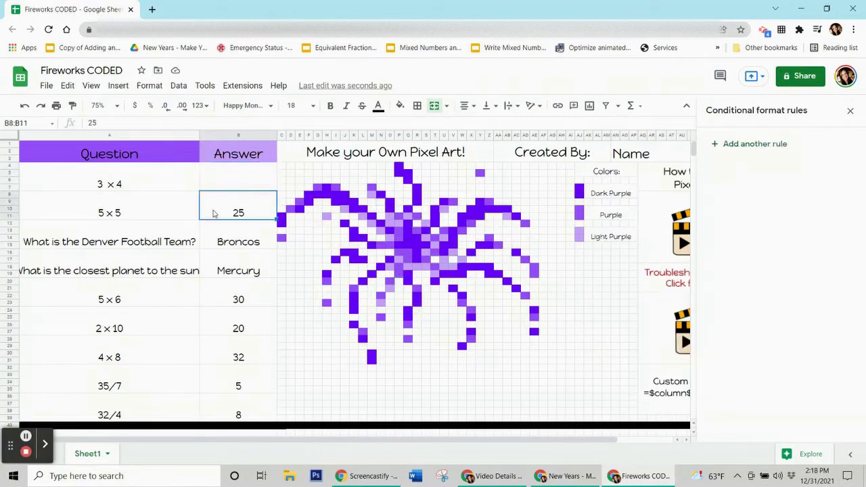
left_click(753, 148)
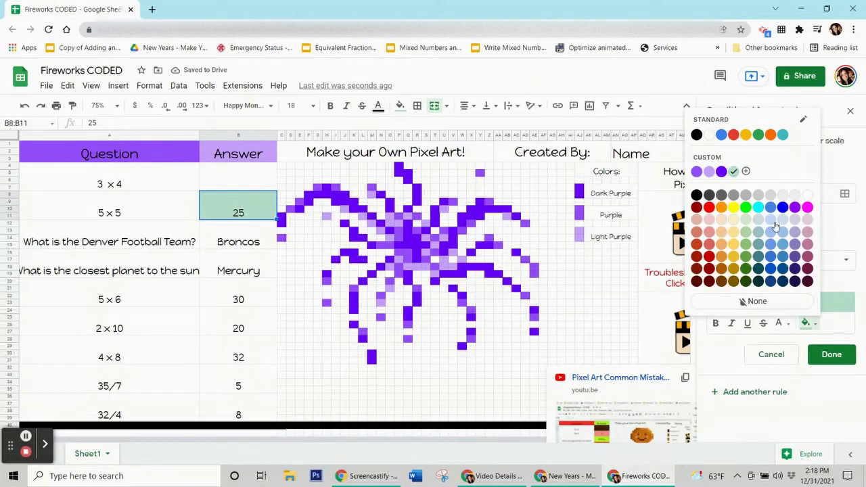
left_click(722, 173)
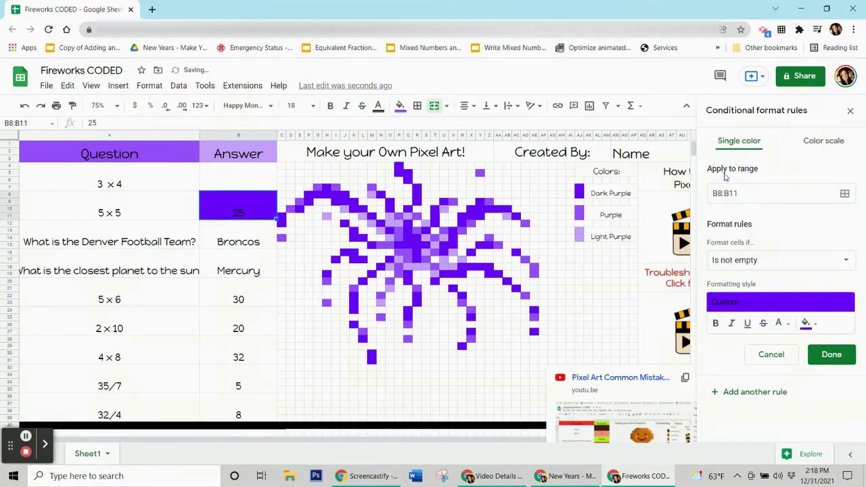
left_click(787, 266)
scroll(774, 308, "down", 3)
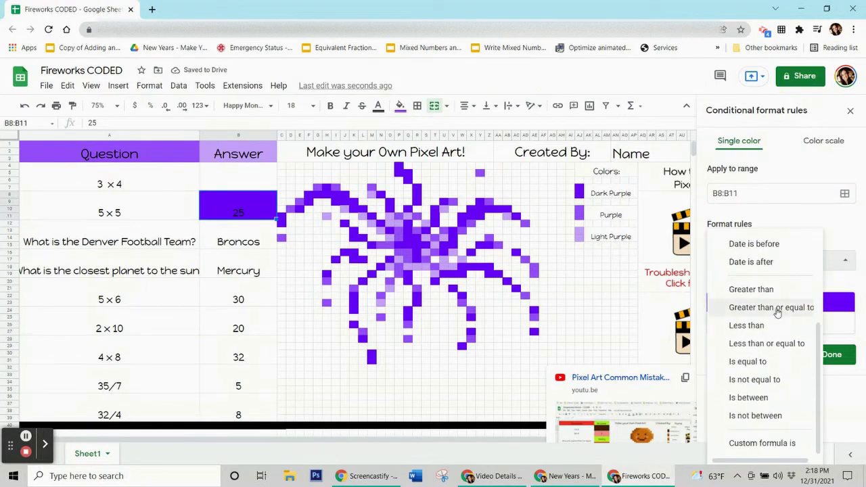
left_click(765, 444)
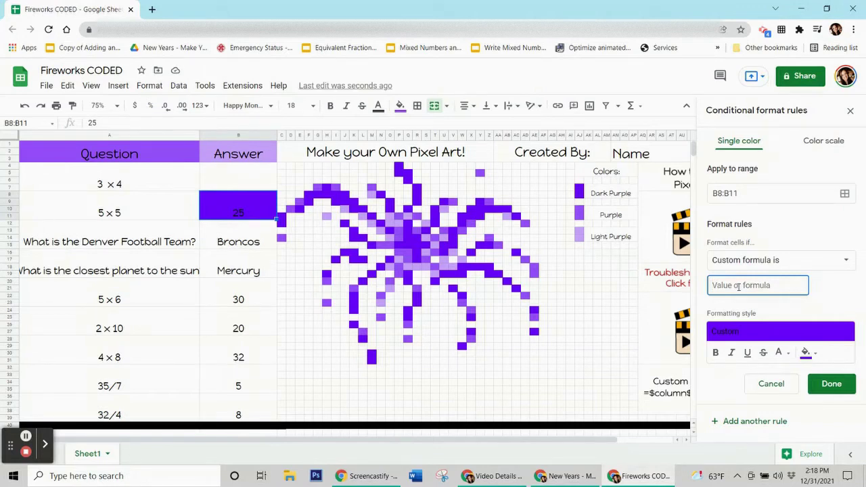
type("=$b$8=25")
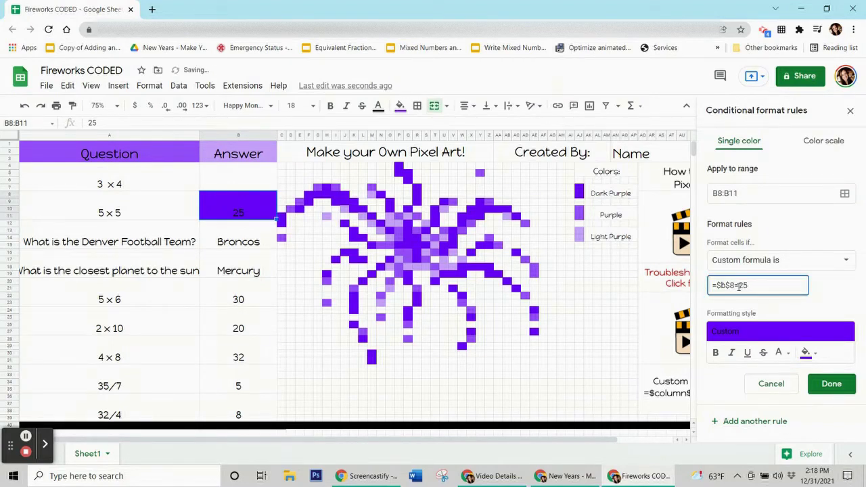
Extend the rule's range with pixels F8, I8, K9, M11, O13, Q12, Q14, R15 and R17.
left_click(845, 193)
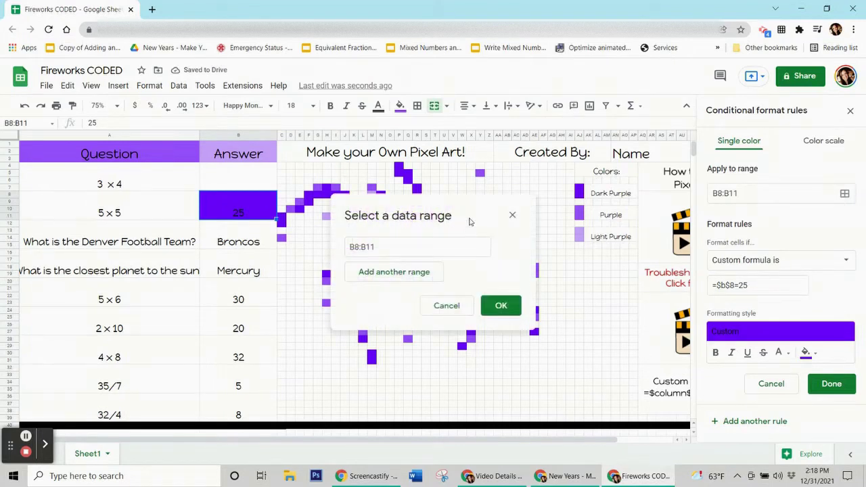
left_click_drag(476, 203, 165, 107)
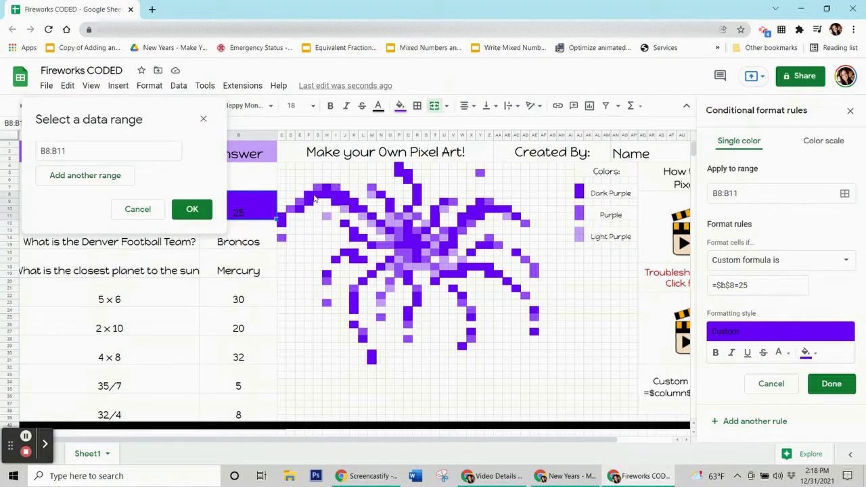
left_click(308, 195, "ctrl")
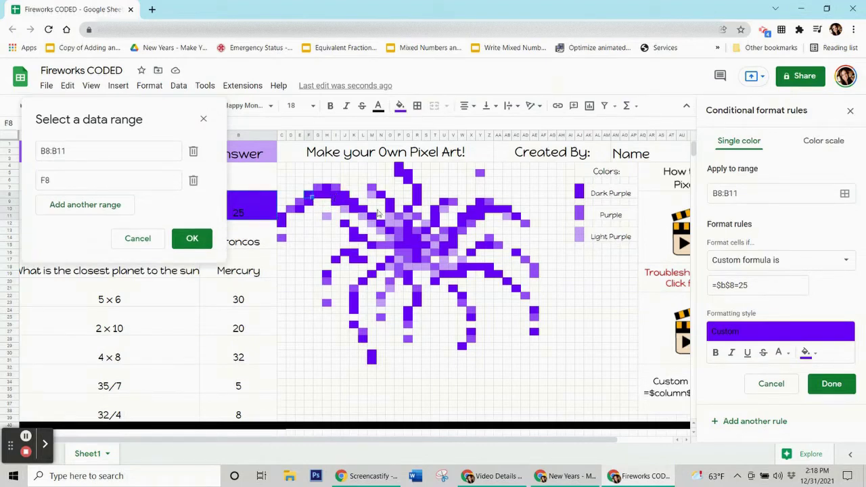
left_click(336, 196, "ctrl")
left_click(372, 217, "ctrl")
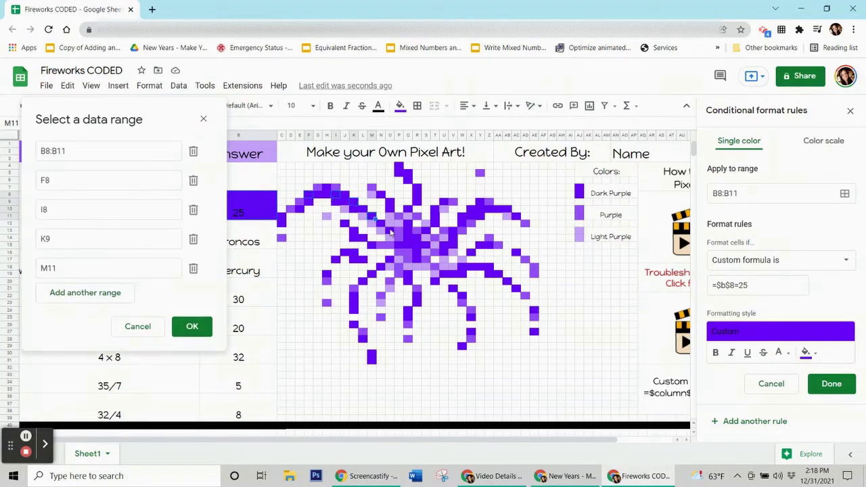
left_click(394, 232, "ctrl")
left_click(410, 225, "ctrl")
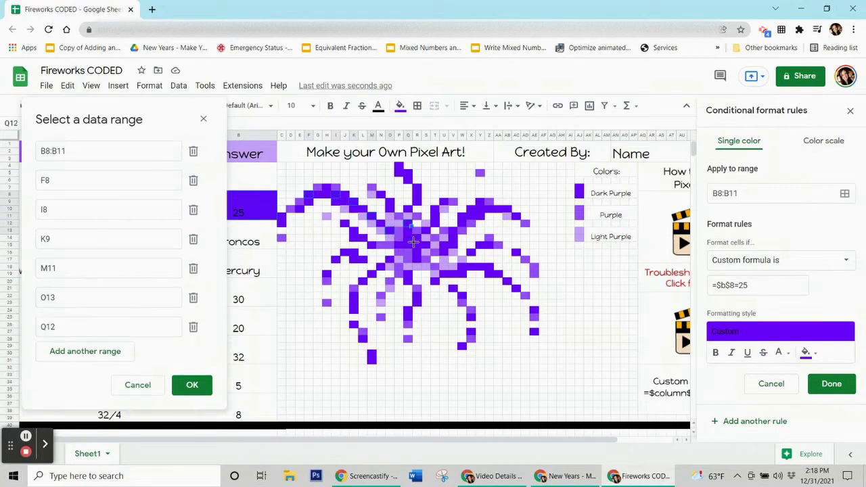
left_click(413, 239, "ctrl")
left_click(419, 247, "ctrl")
left_click(419, 262, "ctrl")
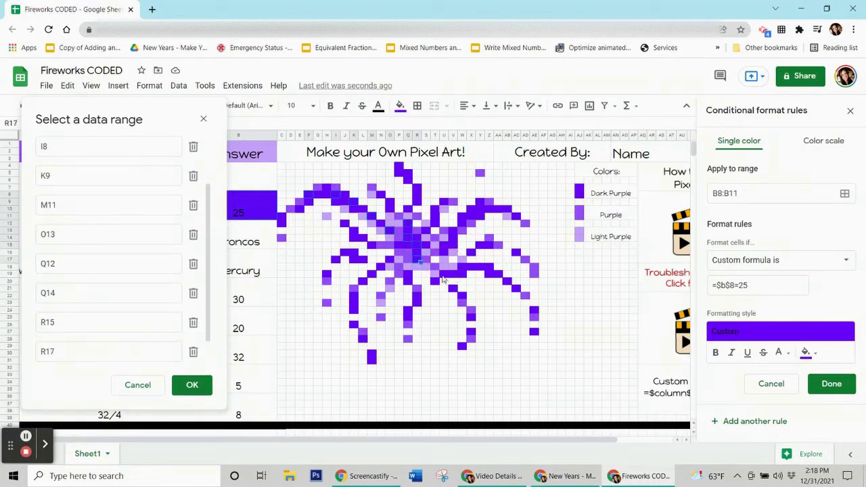
Add pixels U19, W19, X18, Z18, AB20, X25 and W29 to the rule's range.
left_click(447, 277, "ctrl")
left_click(477, 274, "ctrl")
left_click(492, 269, "ctrl")
left_click(515, 290, "ctrl")
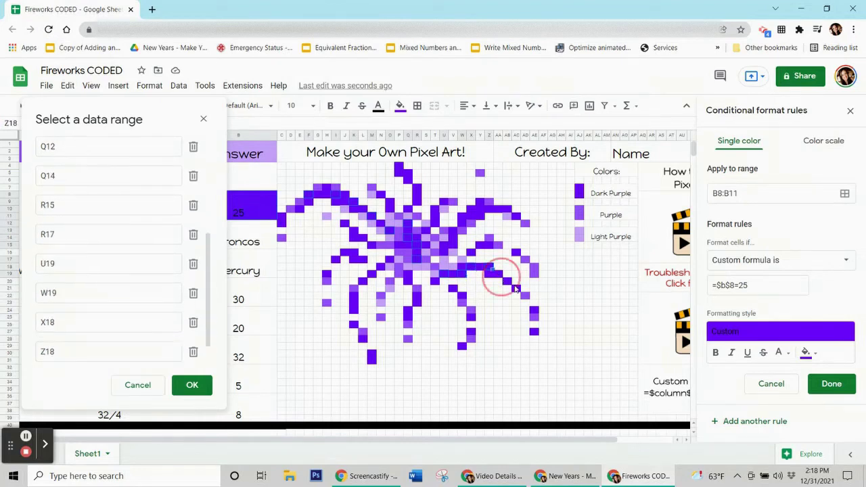
left_click(511, 288, "ctrl")
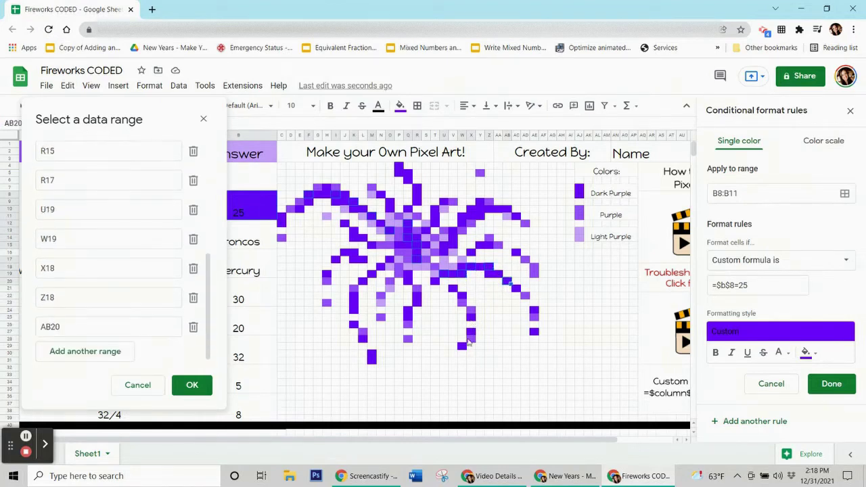
left_click(471, 317, "ctrl")
left_click(463, 347, "ctrl")
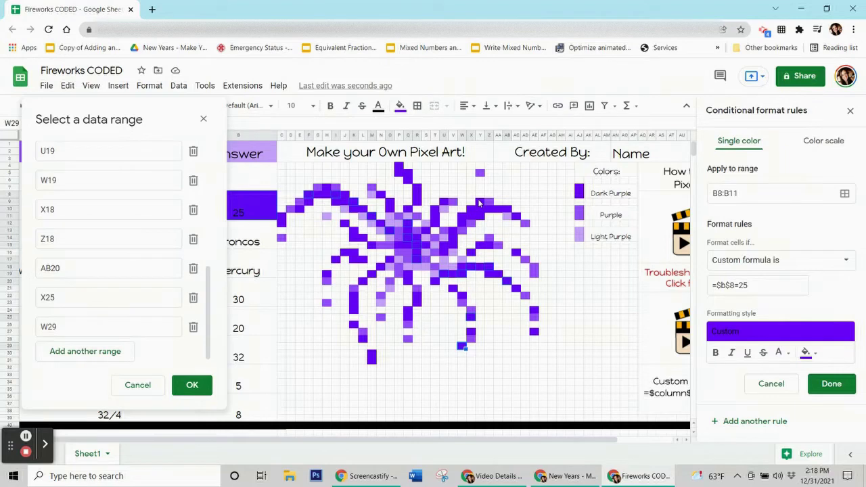
Add pixels Y9, AA10, R7, P4 and AC11 to the rule's range.
left_click(480, 205, "ctrl")
left_click(500, 212, "ctrl")
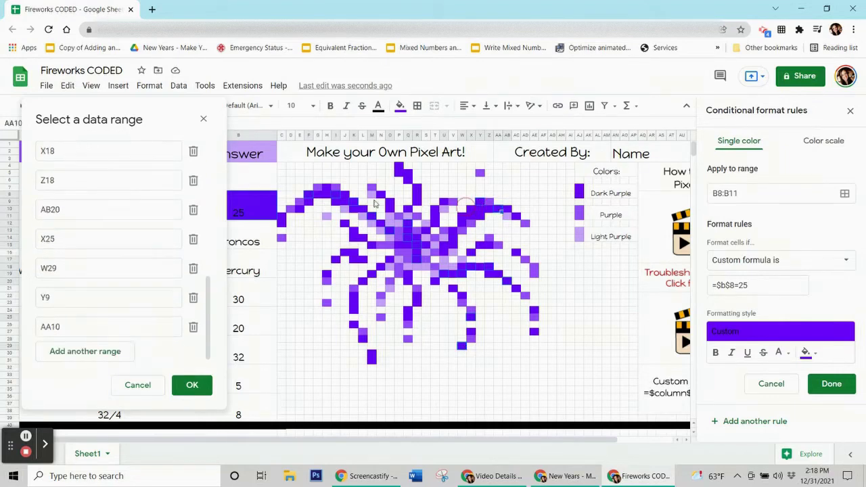
left_click(417, 188, "ctrl")
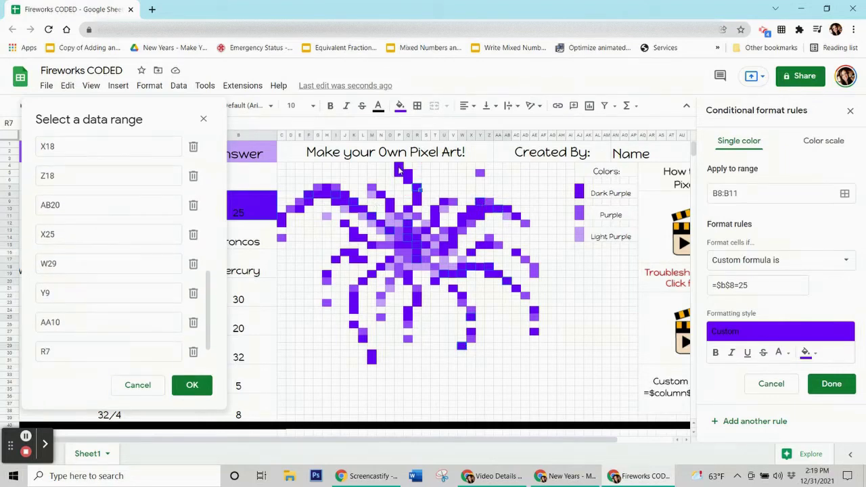
left_click(400, 170, "ctrl")
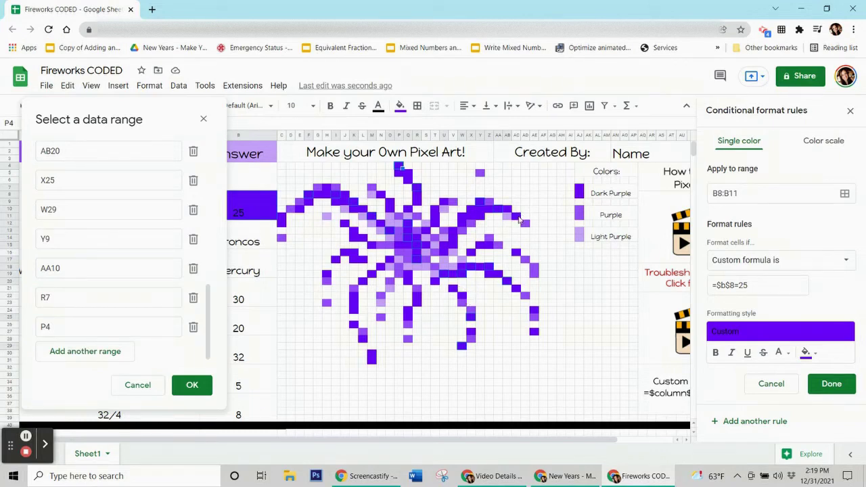
left_click(518, 218, "ctrl")
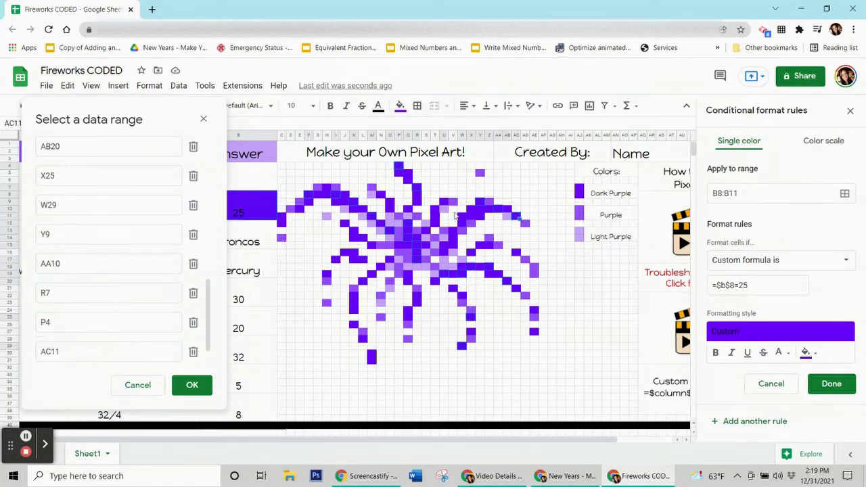
Add pixels W11, Q19, K17, K14, J12, I17 and O9 to the rule's range.
left_click(463, 218, "ctrl")
left_click(409, 277, "ctrl")
left_click(353, 262, "ctrl")
left_click(351, 232, "ctrl")
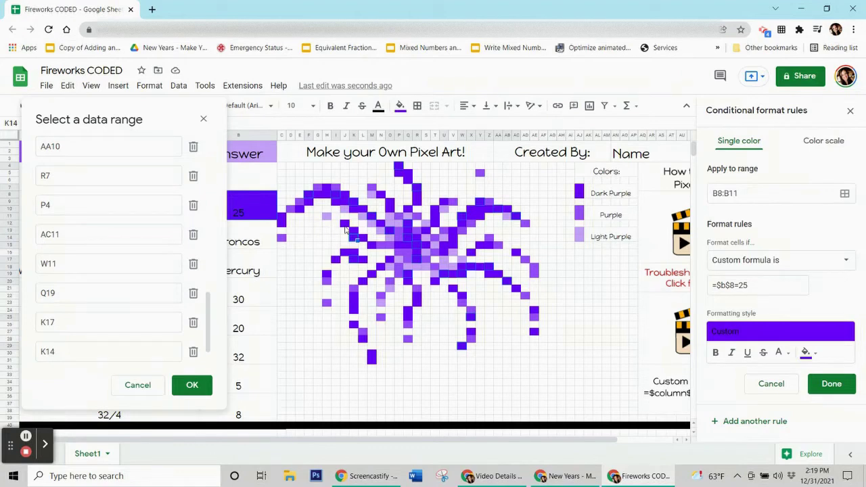
left_click(344, 226, "ctrl")
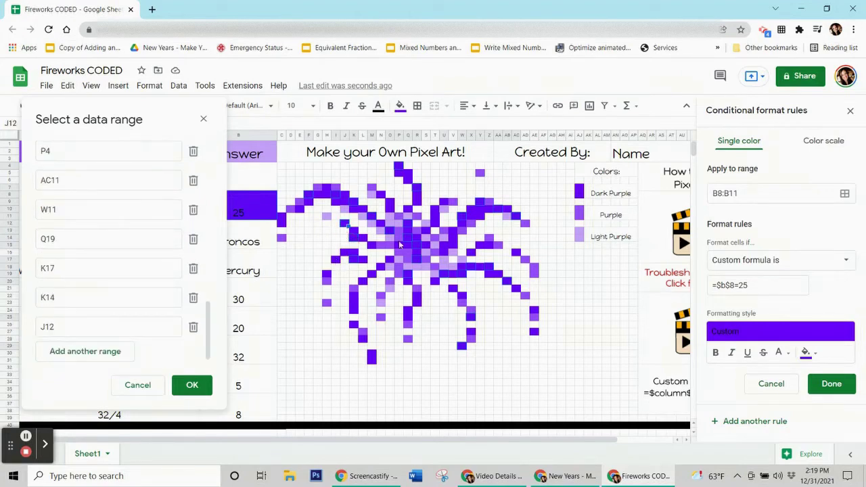
left_click(334, 260, "ctrl")
left_click(393, 205, "ctrl")
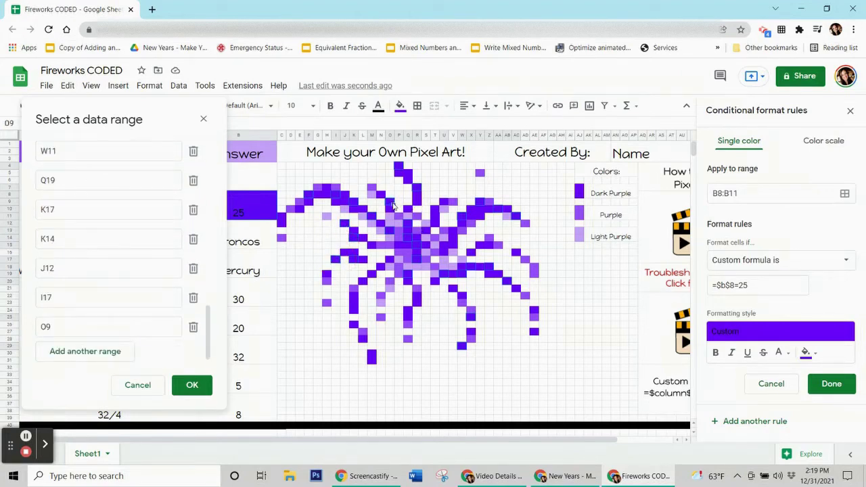
Add pixels AA19, X10 and U9 to the rule's range, accept the ranges and save the rule.
left_click(501, 279, "ctrl")
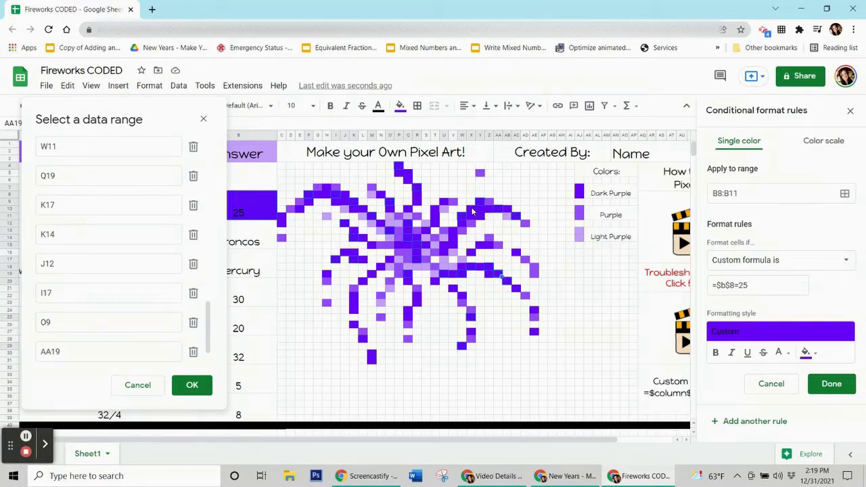
left_click(472, 212, "ctrl")
left_click(444, 202, "ctrl")
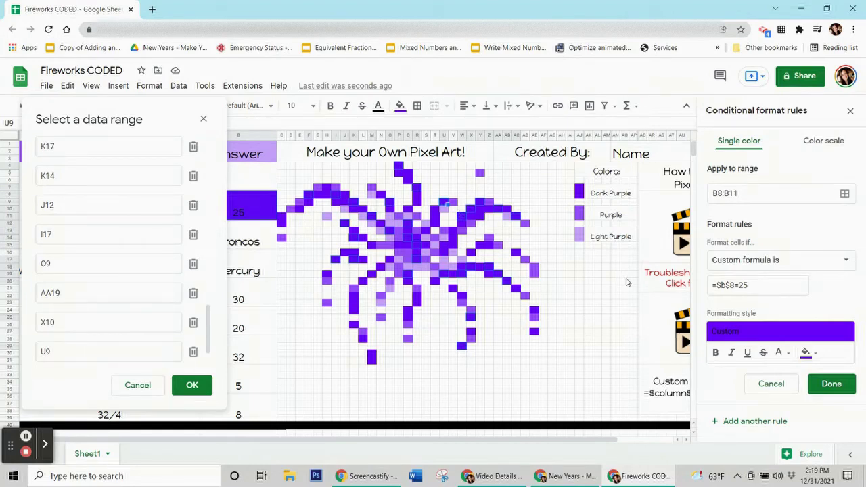
left_click(201, 385)
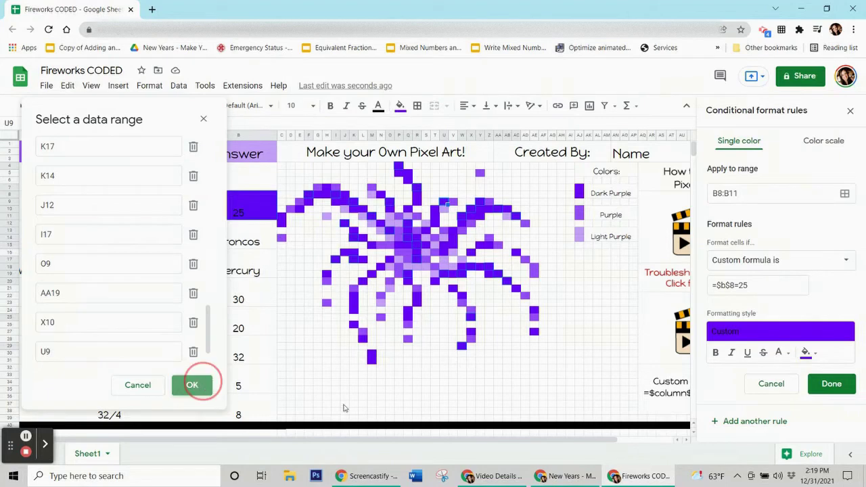
left_click(832, 384)
Reset the manual fill color of the selected dark purple pixels and deselect them.
left_click(400, 106)
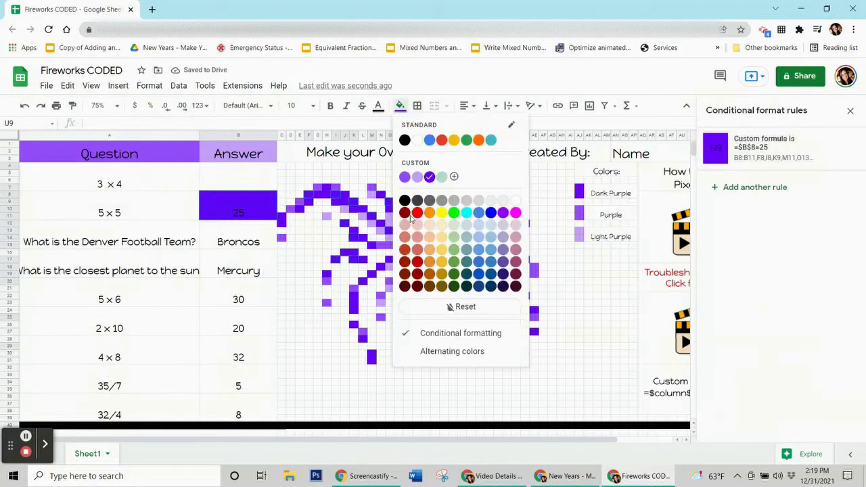
left_click(452, 308)
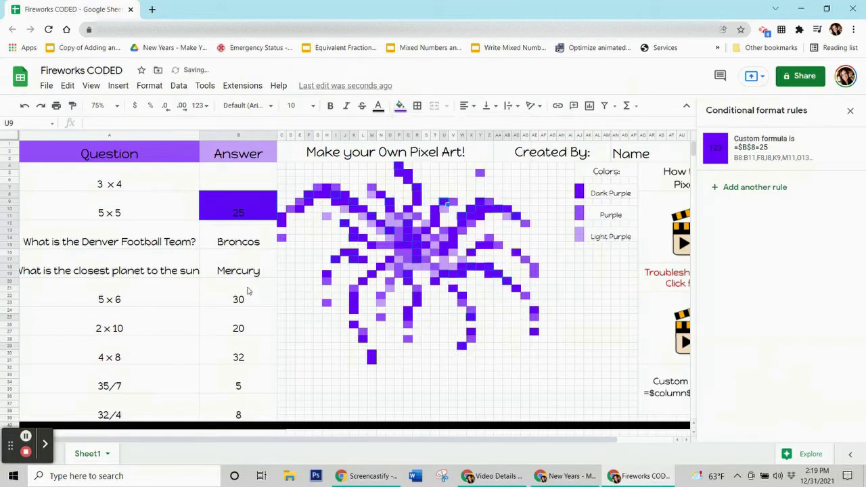
left_click(298, 312)
Clear the answer to 5 x 5 and reselect B8:B11 to check its coded pixels.
left_click(234, 214)
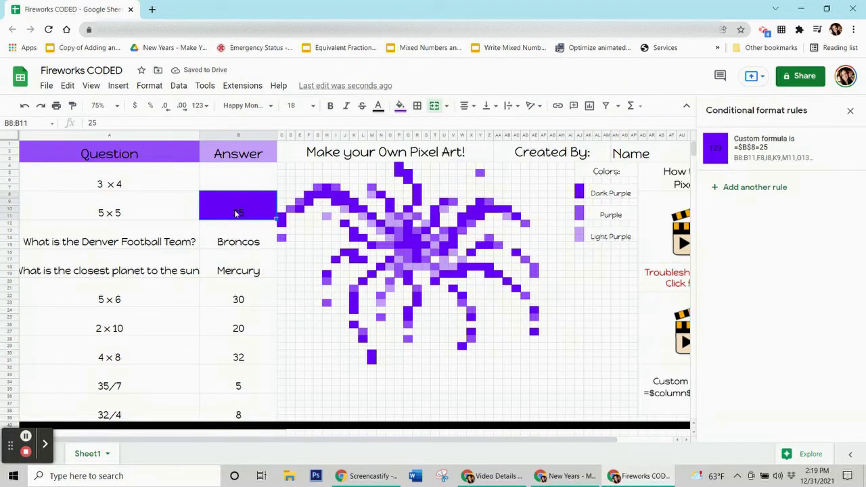
key("Delete")
left_click(223, 256)
left_click(239, 205)
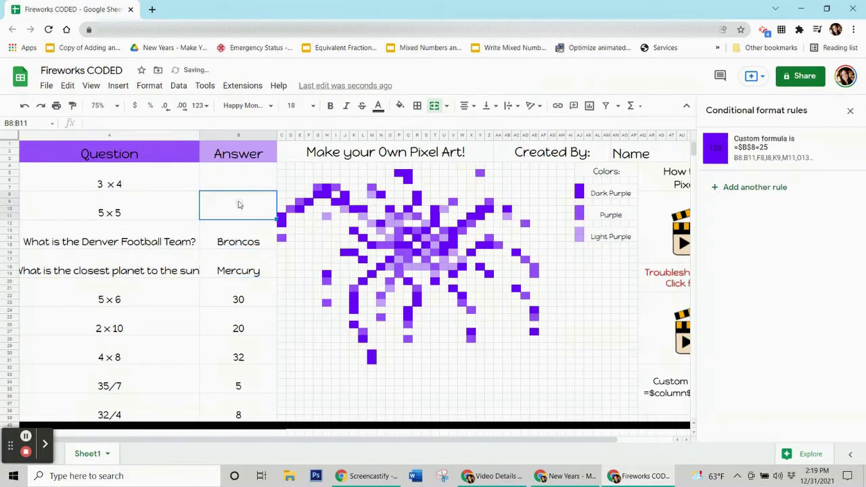
Test both rules by entering 12 as the answer to 3 x 4 and 25 as the answer to 5 x 5.
left_click(238, 183)
type("12")
key("Return")
type("25")
key("Return")
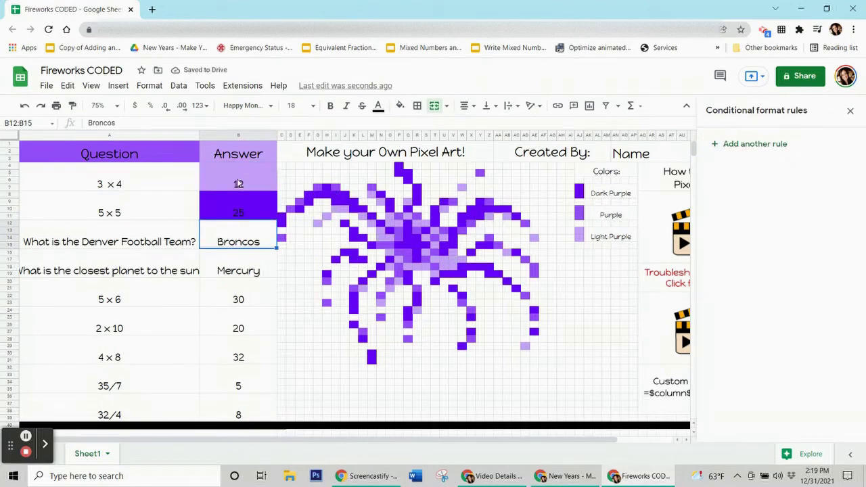
Clear the answers to 3 x 4 and 5 x 5 and select the football team answer in B12:B15.
left_click(238, 183)
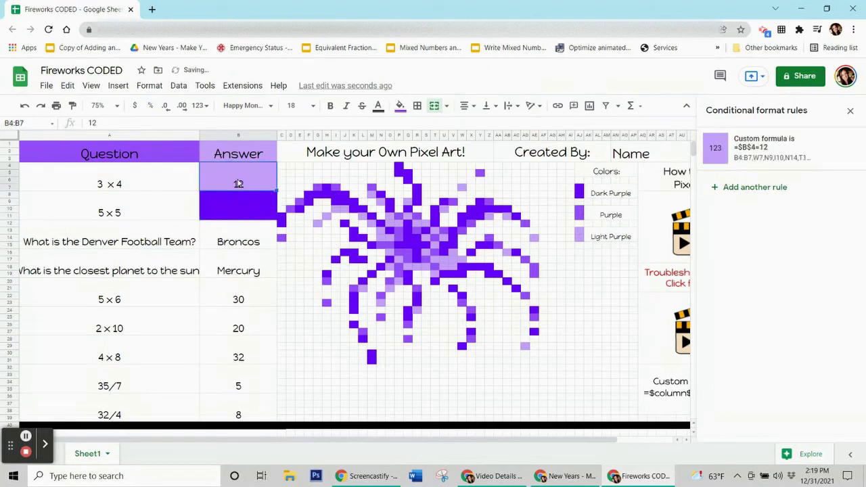
key("Down")
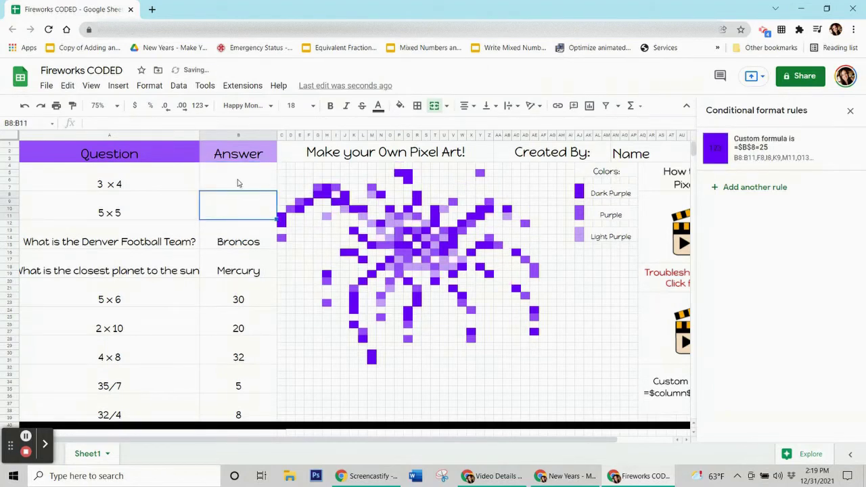
key("Down")
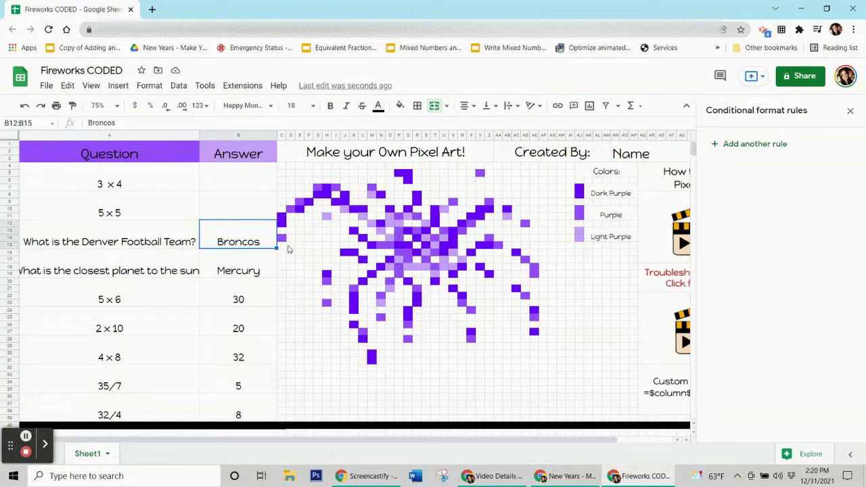
Add a conditional format rule for the football team answer in B12:B15 with the custom medium purple fill.
left_click(776, 147)
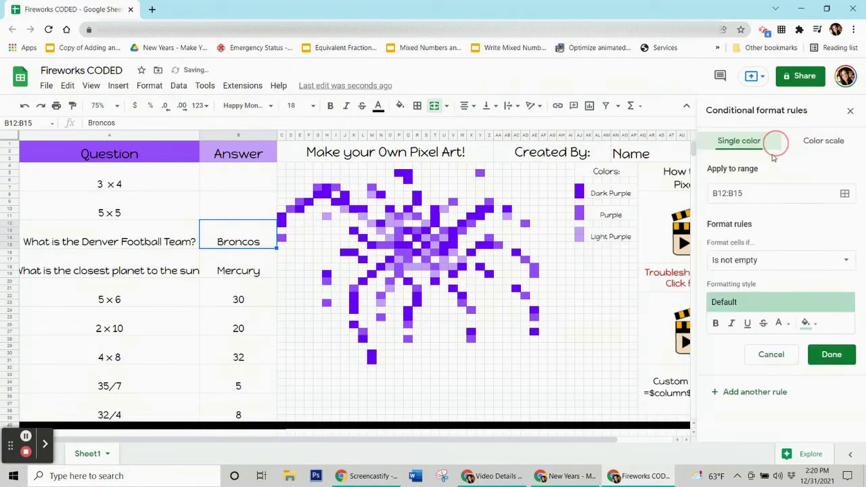
left_click(809, 323)
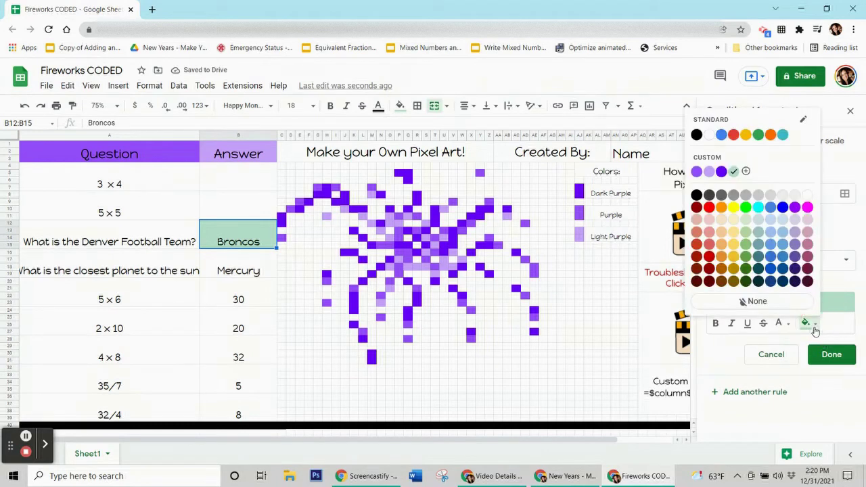
left_click(699, 174)
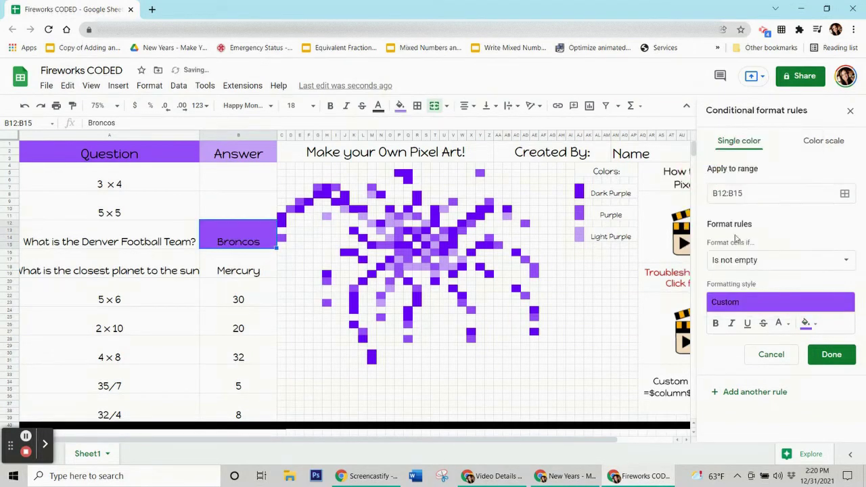
Set the rule's condition to the custom formula =$b$12="Broncos".
left_click(757, 264)
scroll(764, 416, "down", 3)
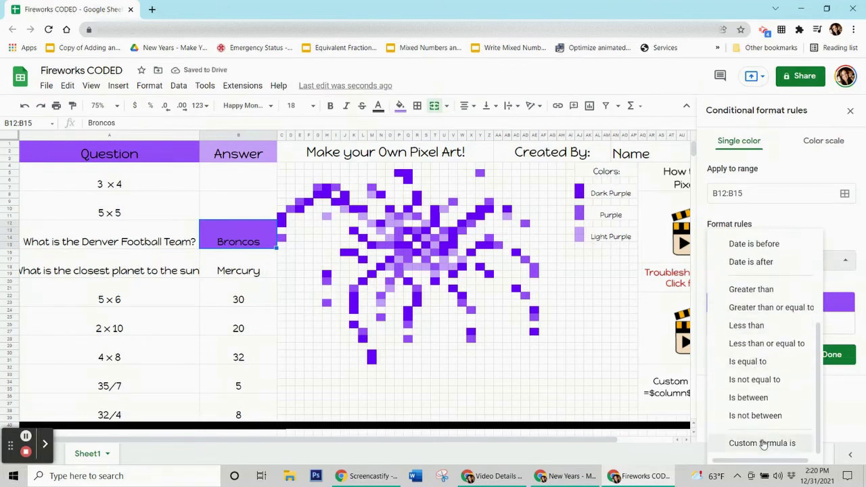
left_click(764, 442)
left_click(747, 290)
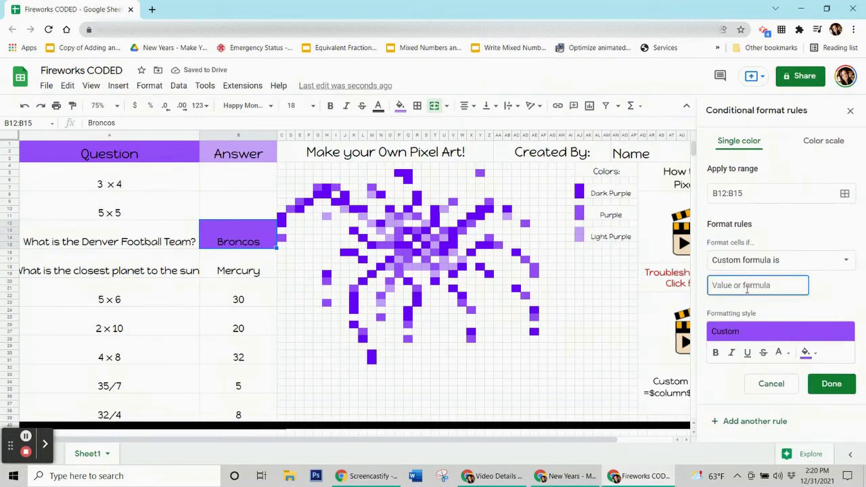
type("=$b$12")
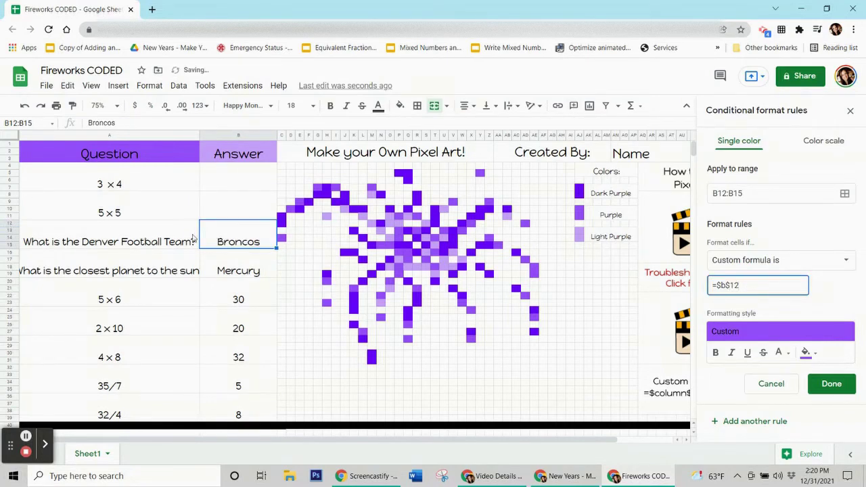
type("=Broncos")
left_click(743, 285)
type("\"")
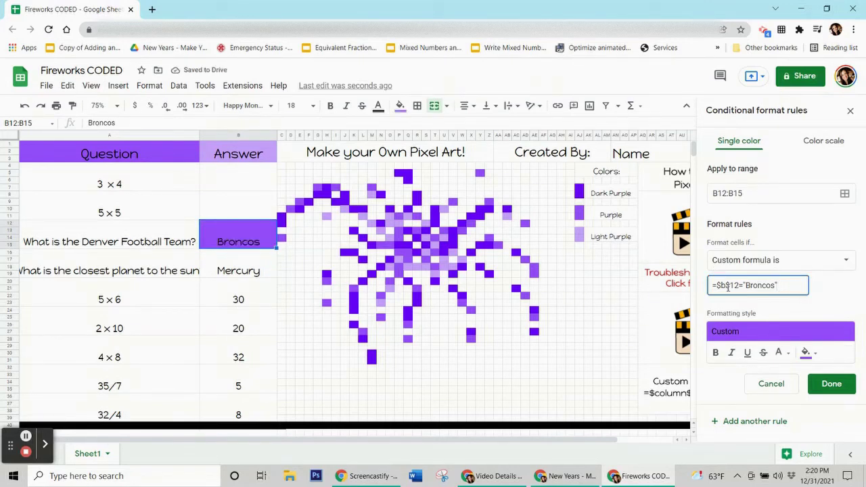
Open the Broncos rule's range selection and add purple pixels K21, N22, Q16, P13, W13 and Z14.
left_click(844, 195)
left_click_drag(463, 205, 154, 121)
left_click(357, 290)
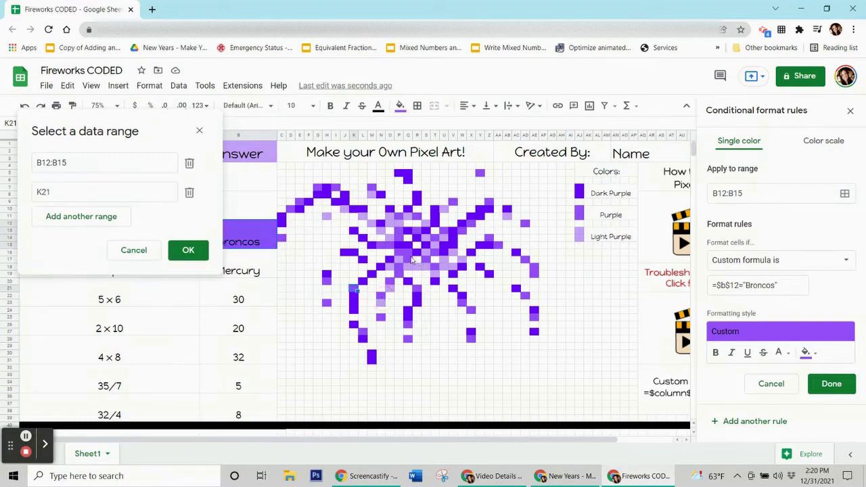
left_click(408, 254)
left_click(400, 234)
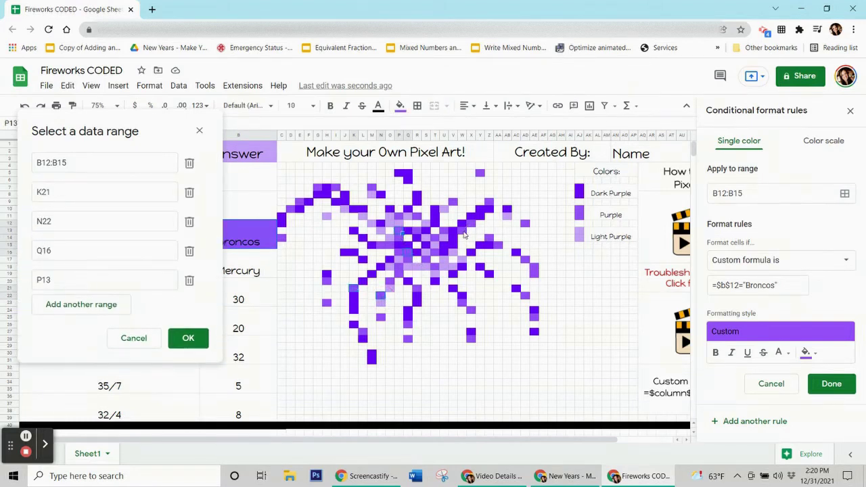
left_click(464, 235)
left_click(489, 241)
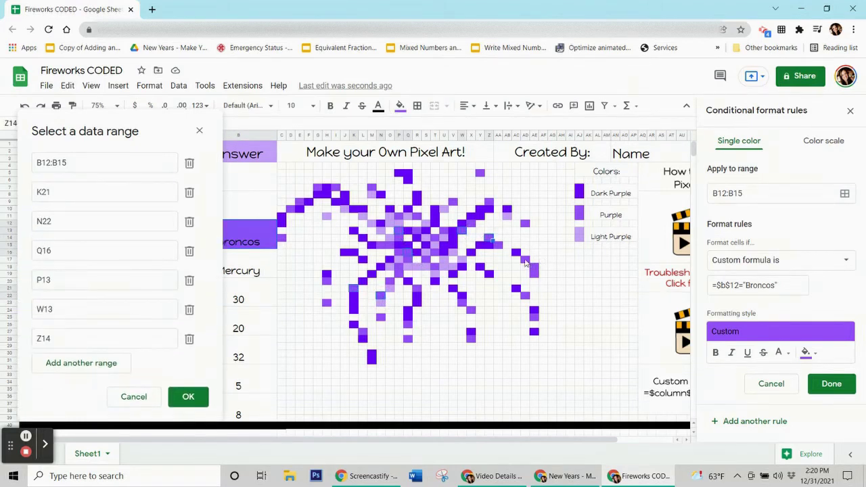
Add the purple pixels AD17, AE19, AD22, AE25, AD12, Z9 and V9 to the Broncos rule's range.
left_click(525, 263)
left_click(535, 275)
left_click(528, 298)
left_click(535, 317)
left_click(525, 225)
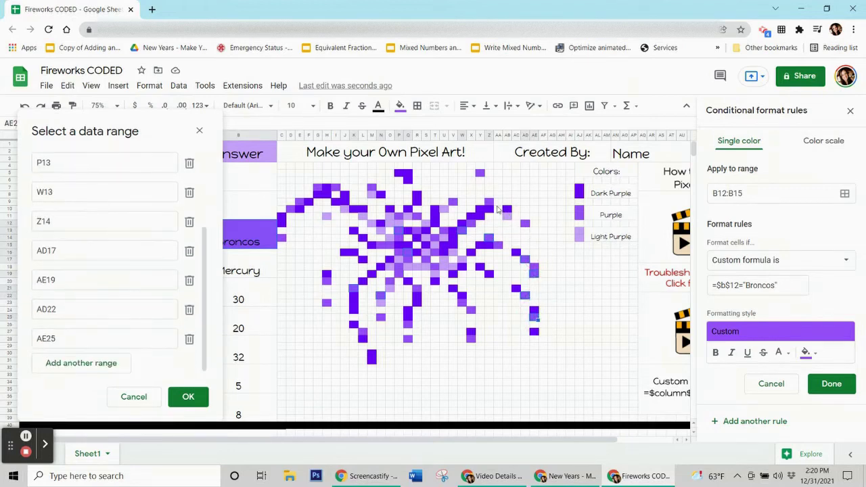
left_click(491, 203)
left_click(453, 202)
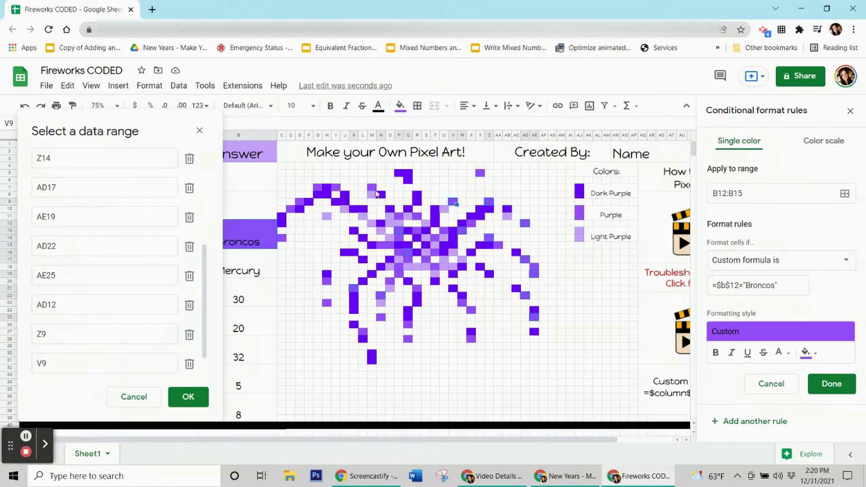
Add pixels M7, N25, G7, E9, P11, R13 and T16 to the range and save the Broncos rule.
left_click(375, 191)
left_click(384, 318)
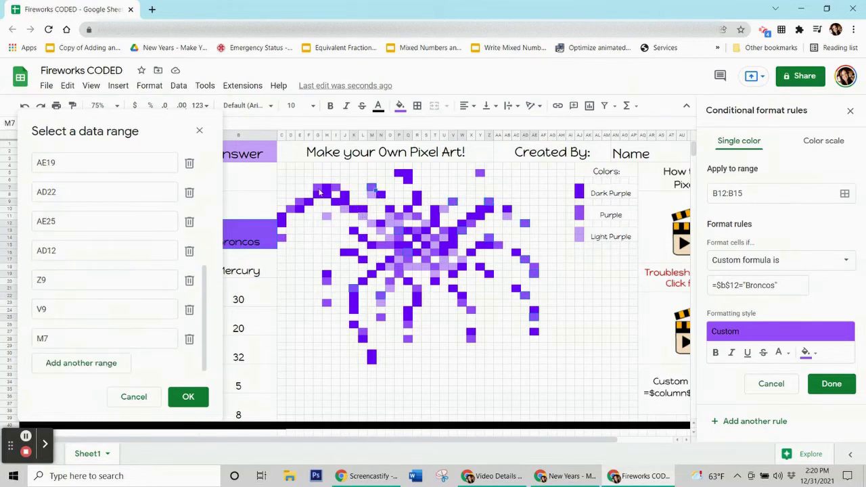
left_click(323, 191)
left_click(301, 203)
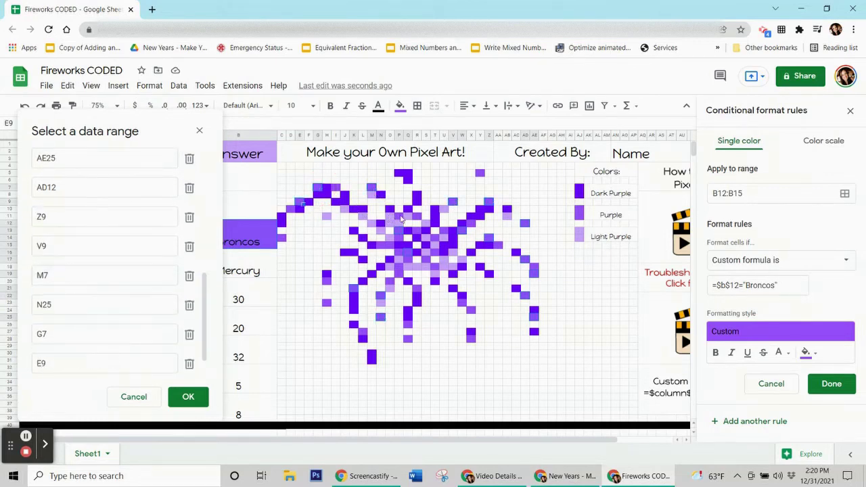
left_click(400, 218)
left_click(418, 235)
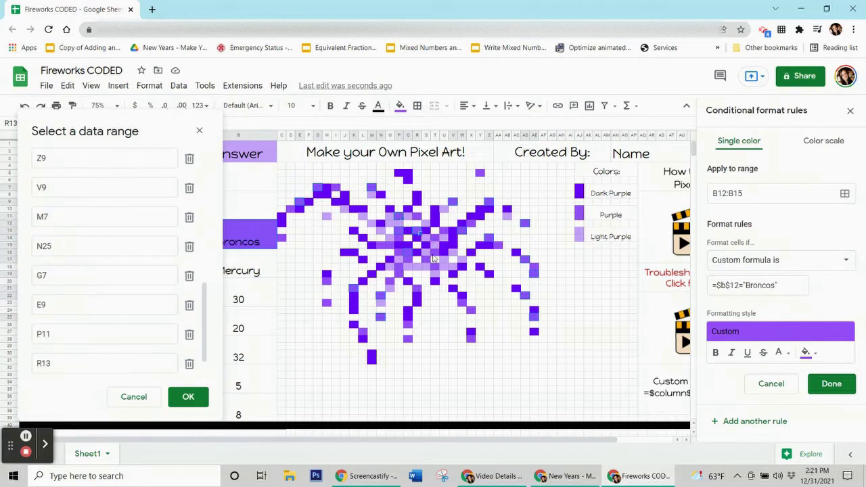
left_click(435, 257)
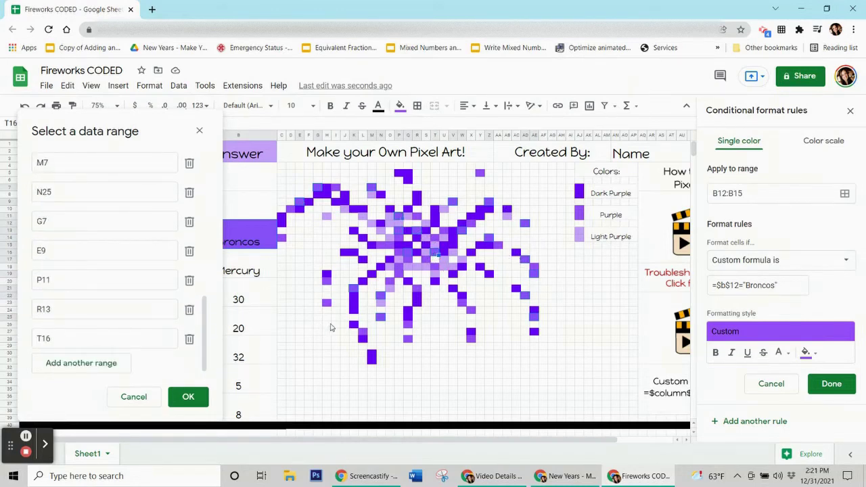
left_click(180, 403)
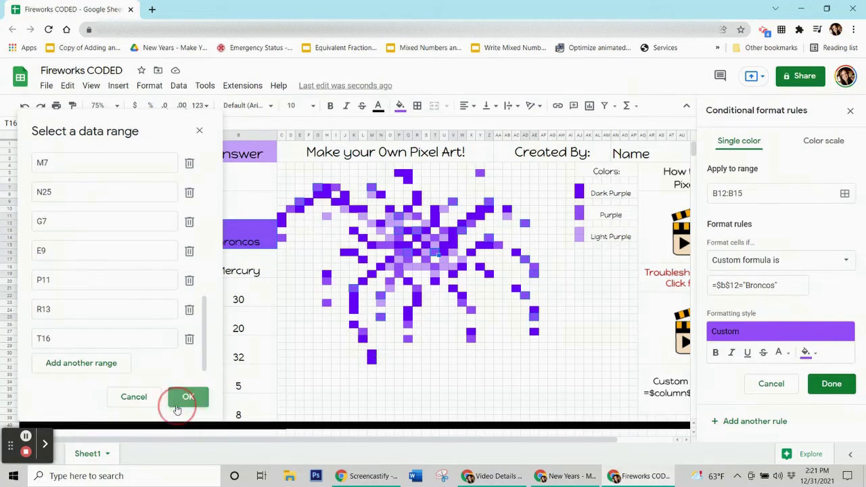
left_click(831, 383)
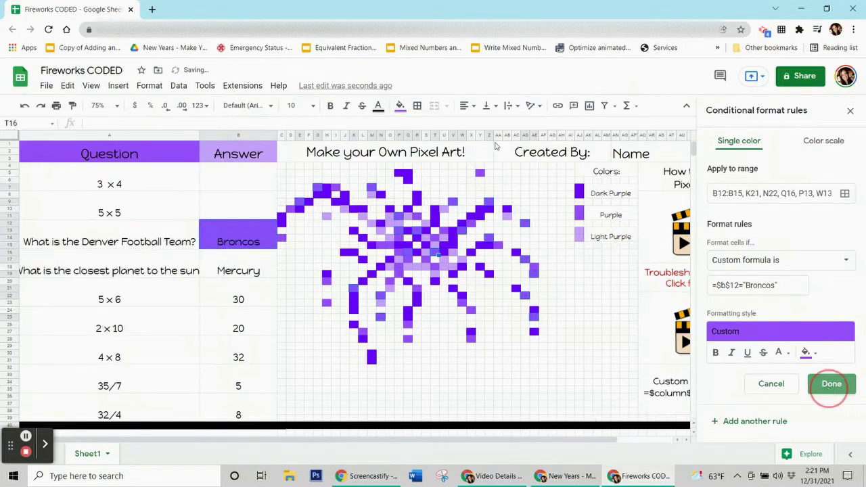
Reset the manual fill color of the selected purple pixels and clear the football team answer in B12:B15.
left_click(400, 106)
left_click(443, 307)
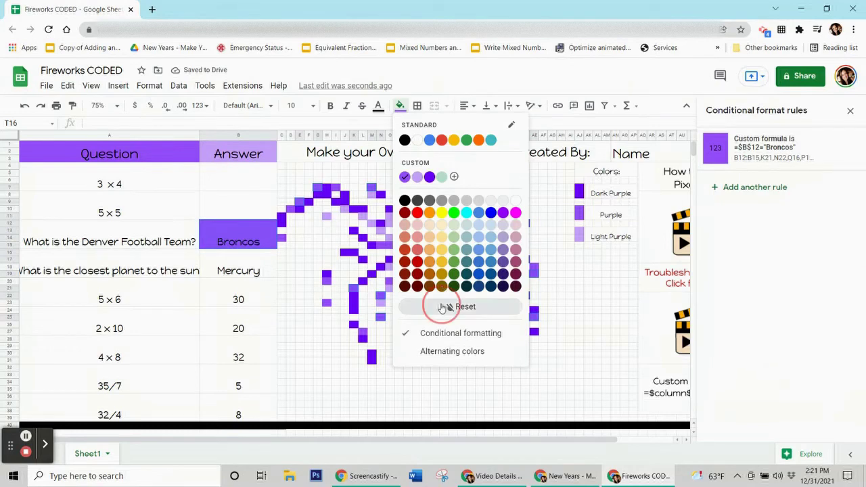
left_click(239, 270)
left_click(238, 234)
key("Delete")
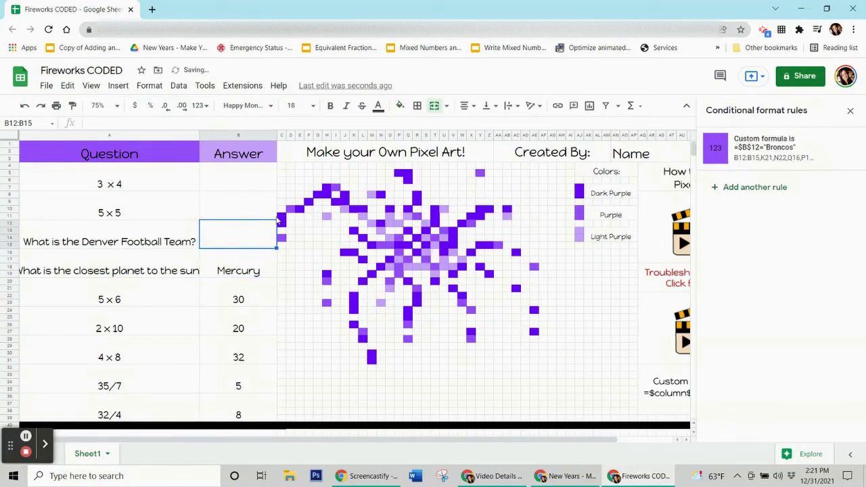
Review the remaining uncoded answers from the closest planet down to 32/4, including the last three in B28:B39.
left_click(228, 271)
left_click(227, 298)
left_click(258, 327)
left_click(253, 357)
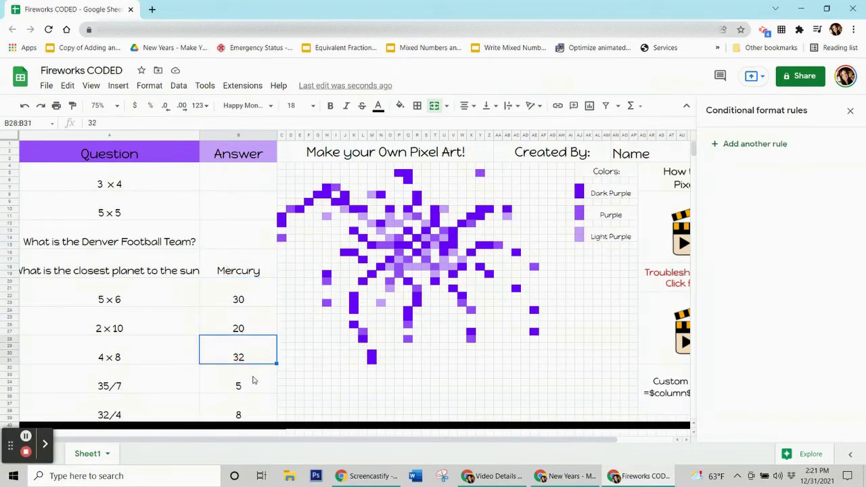
left_click(252, 387)
left_click(248, 410)
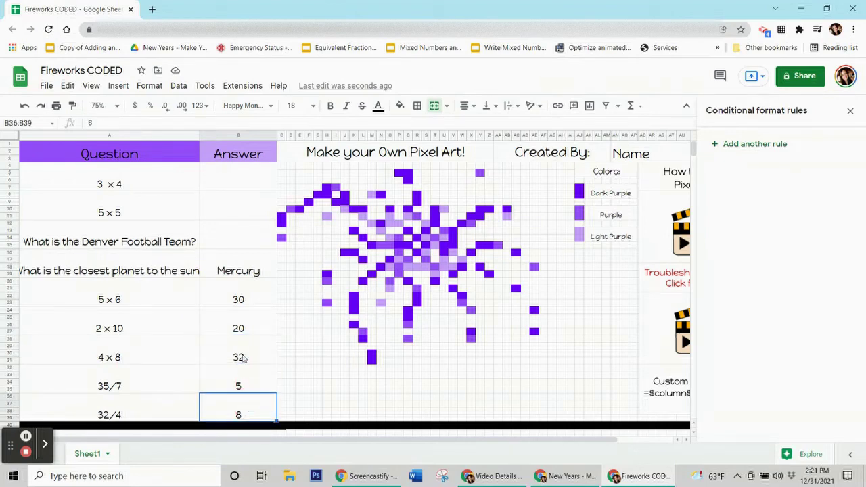
left_click_drag(250, 357, 247, 411)
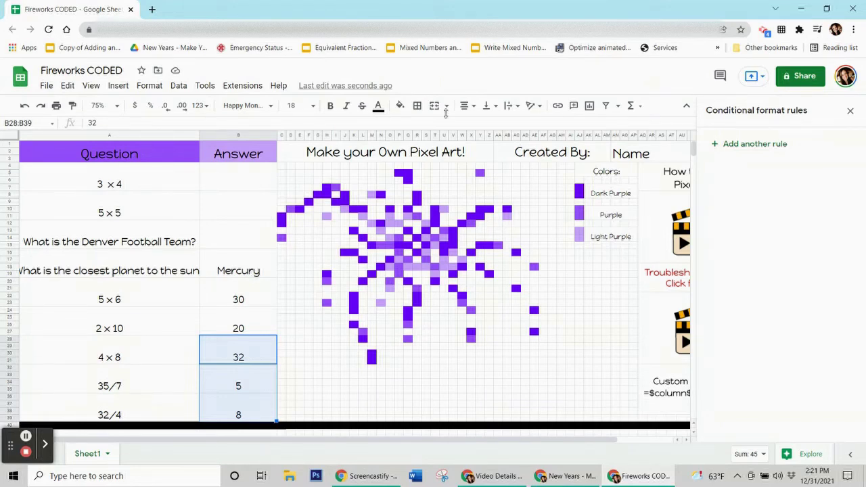
Add a conditional format rule for the closest planet answer in B16:B19 with the custom light purple fill.
left_click(258, 273)
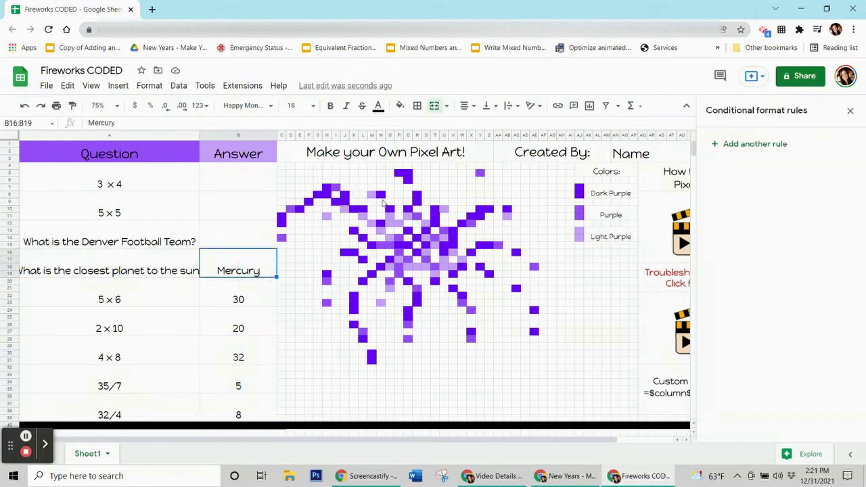
left_click(246, 269)
left_click(757, 145)
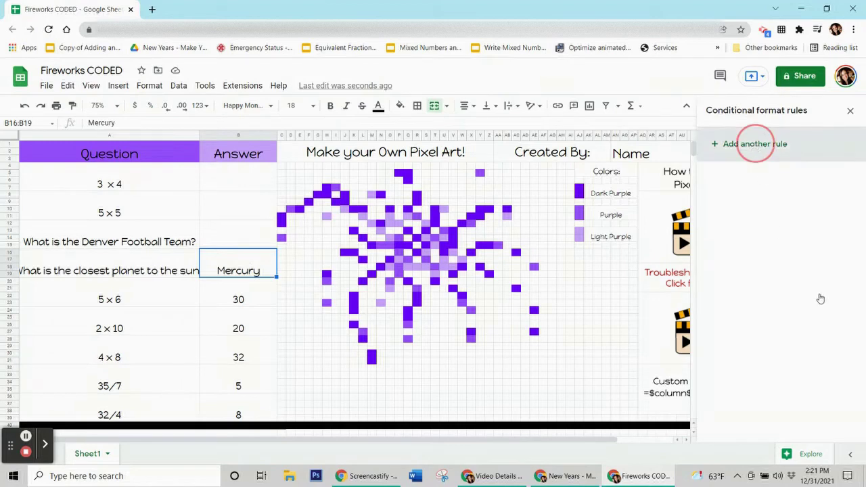
left_click(805, 323)
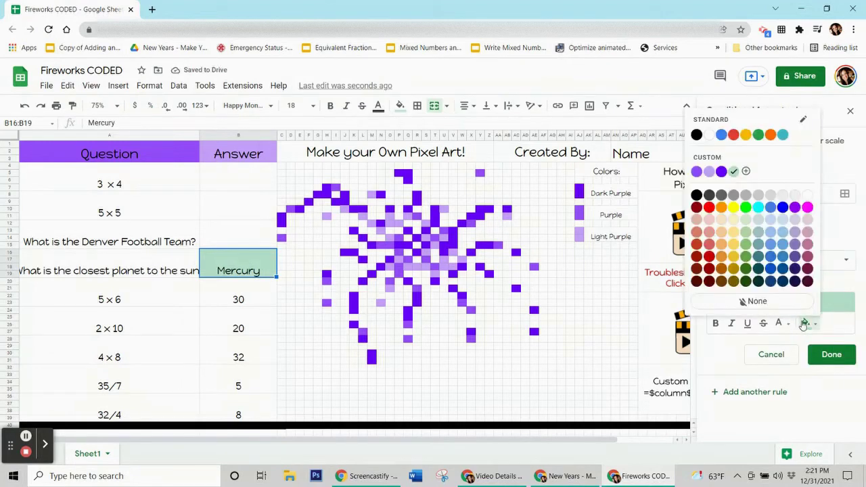
left_click(709, 172)
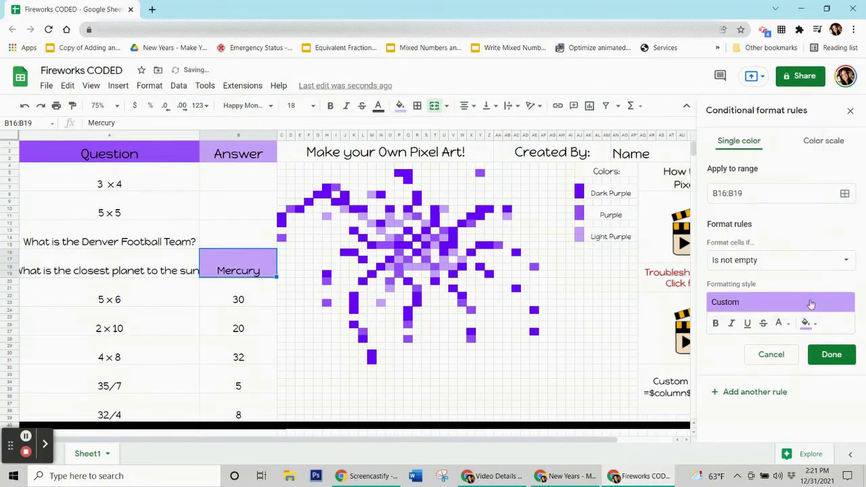
Set the new rule's condition to the custom formula =$b$16="Mercury".
left_click(778, 260)
scroll(766, 344, "down", 3)
left_click(766, 444)
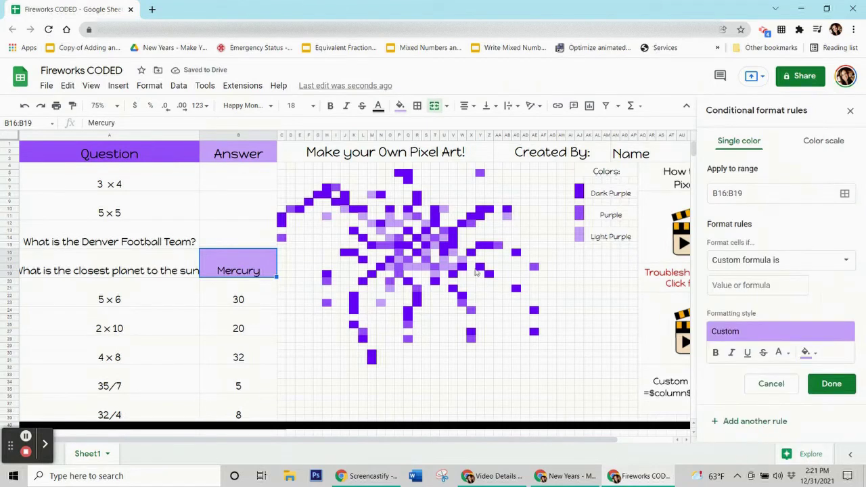
left_click(784, 287)
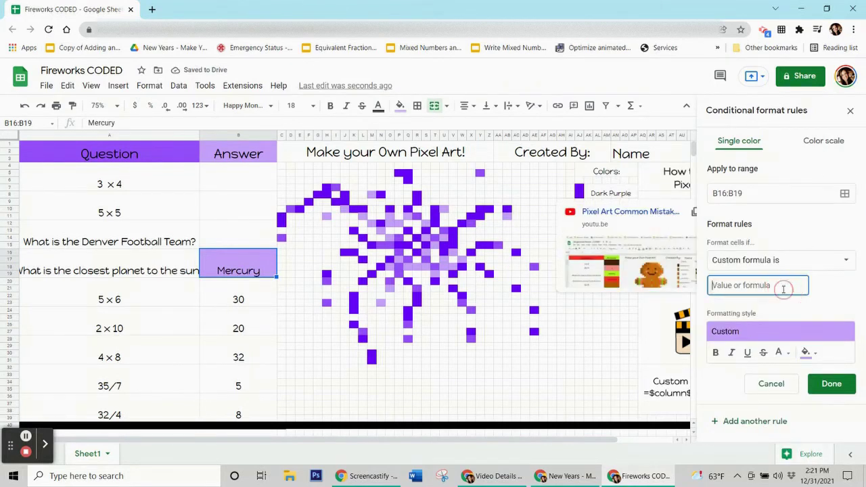
type("=$b$16=\"Mercury")
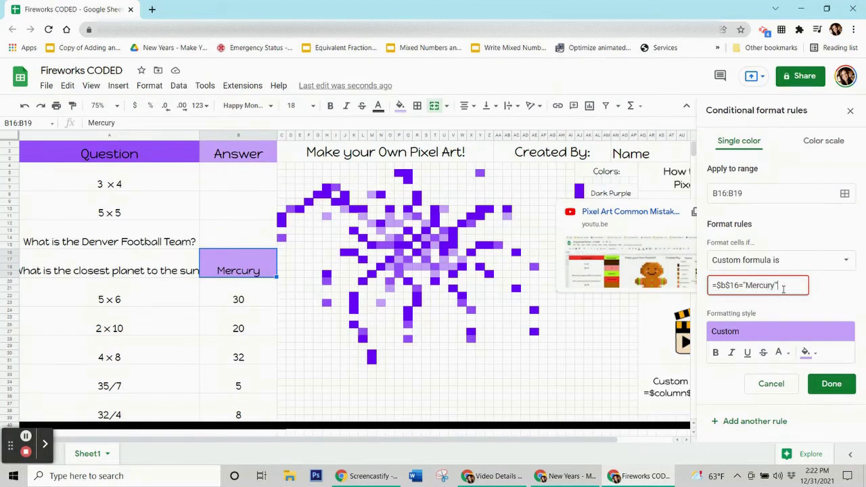
Extend the Mercury rule's range with light purple pixels H11, L11, O11, P17, T15, U18, W17, AB11, O21, S18, N13 and Q11, and save it.
left_click(845, 194)
left_click_drag(470, 199, 173, 89)
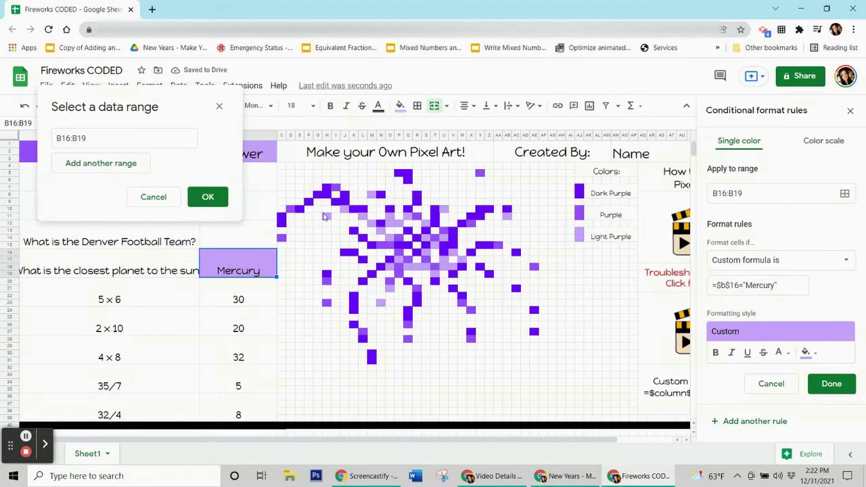
left_click(327, 218, "ctrl")
left_click(363, 217, "ctrl")
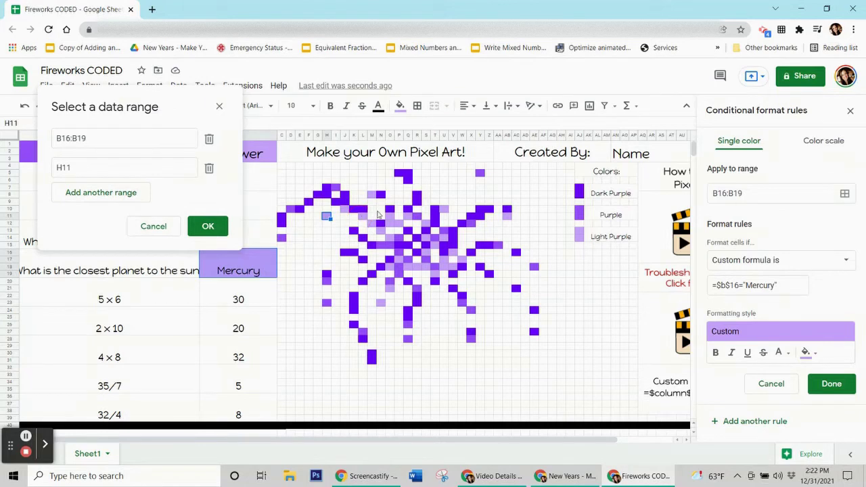
left_click(391, 218, "ctrl")
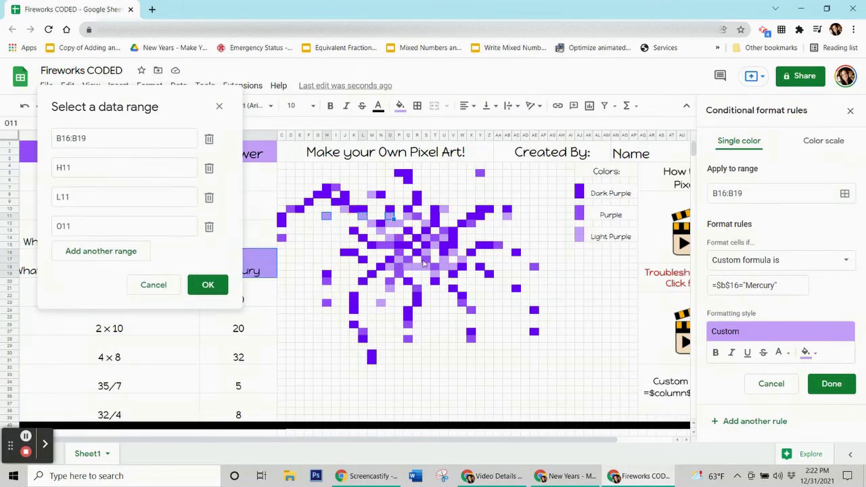
left_click(404, 262, "ctrl")
left_click(436, 248, "ctrl")
left_click(446, 268, "ctrl")
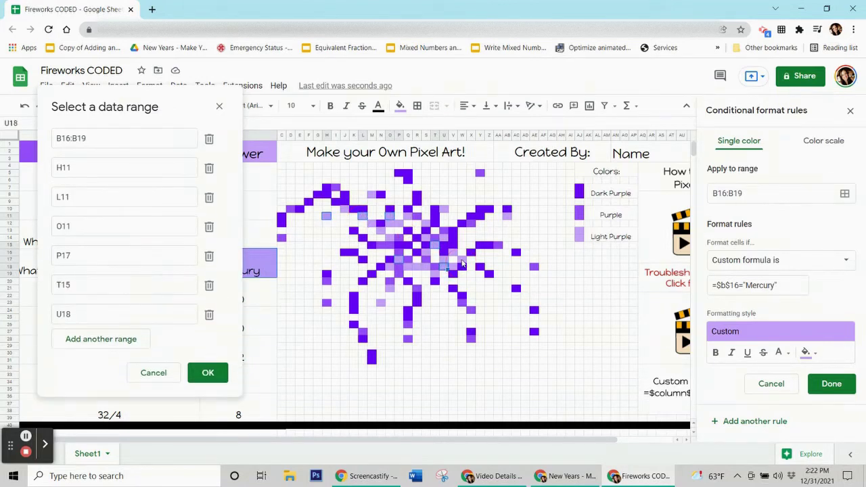
left_click(462, 261, "ctrl")
left_click(507, 216, "ctrl")
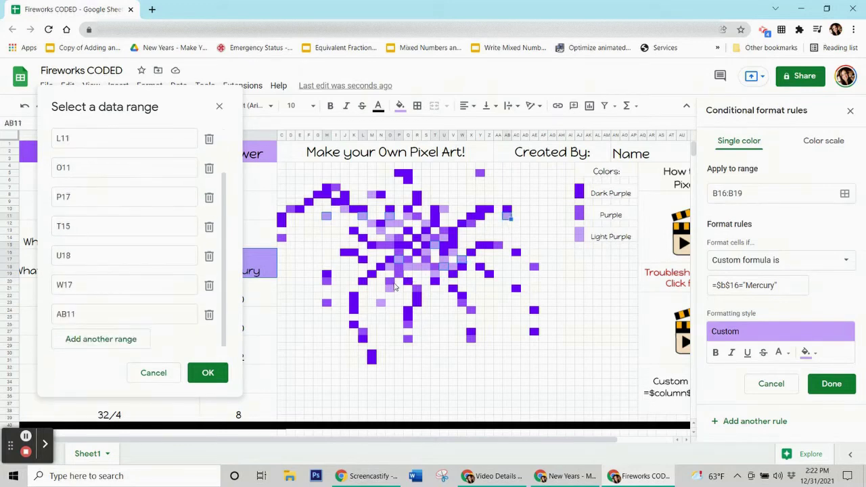
left_click(390, 290, "ctrl")
left_click(425, 269, "ctrl")
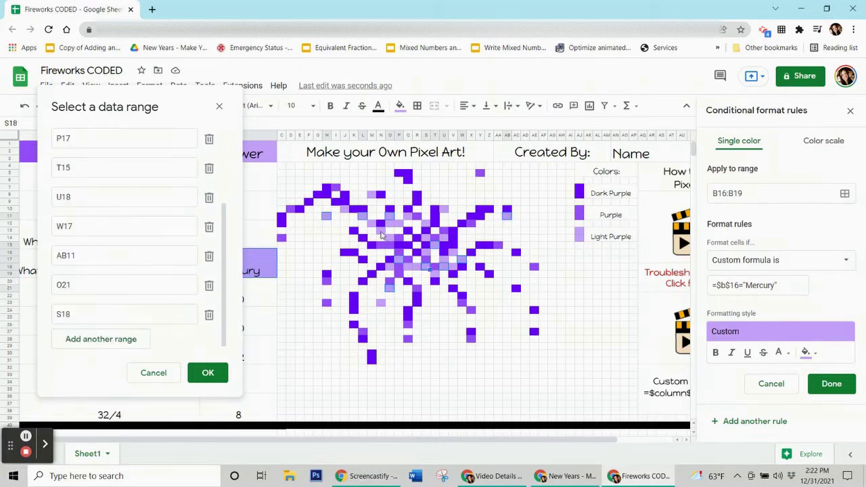
left_click(382, 231, "ctrl")
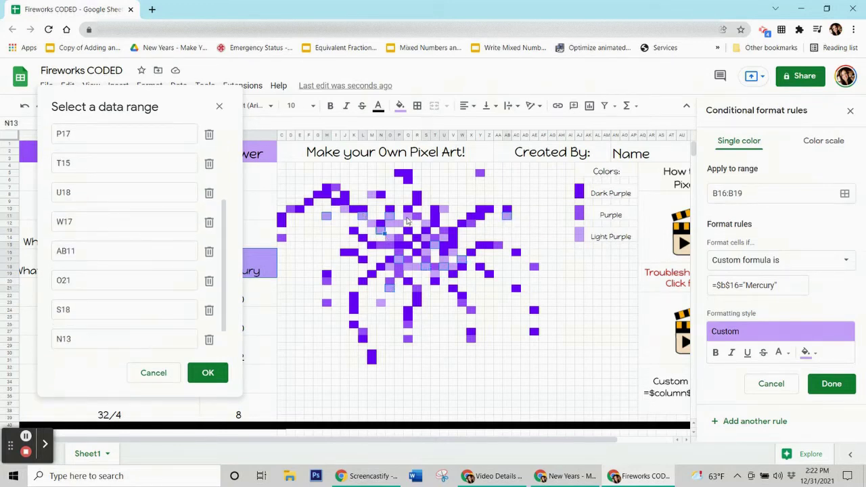
left_click(409, 219, "ctrl")
left_click(207, 373)
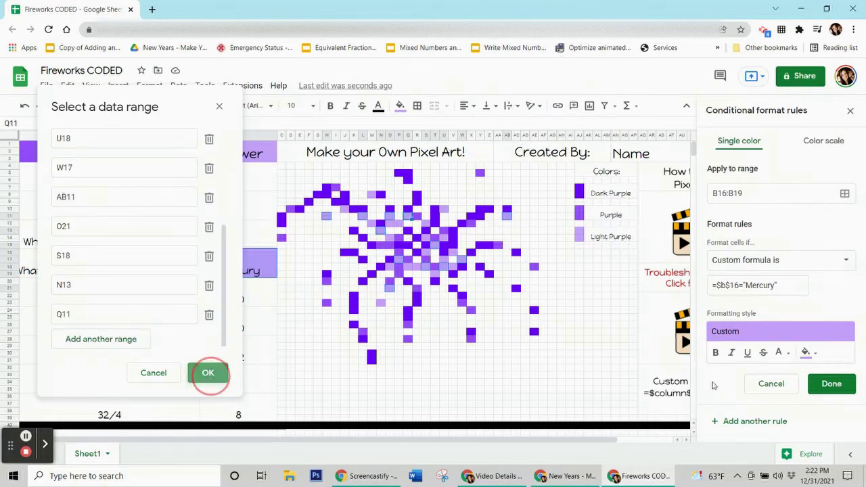
Reset the manual fill color of the selected light purple pixels and clear the closest planet answer in B16:B19.
left_click(400, 105)
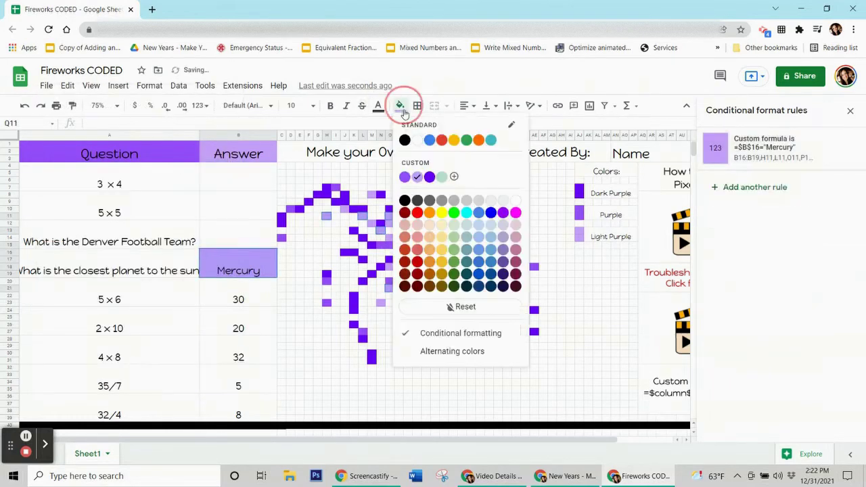
left_click(455, 305)
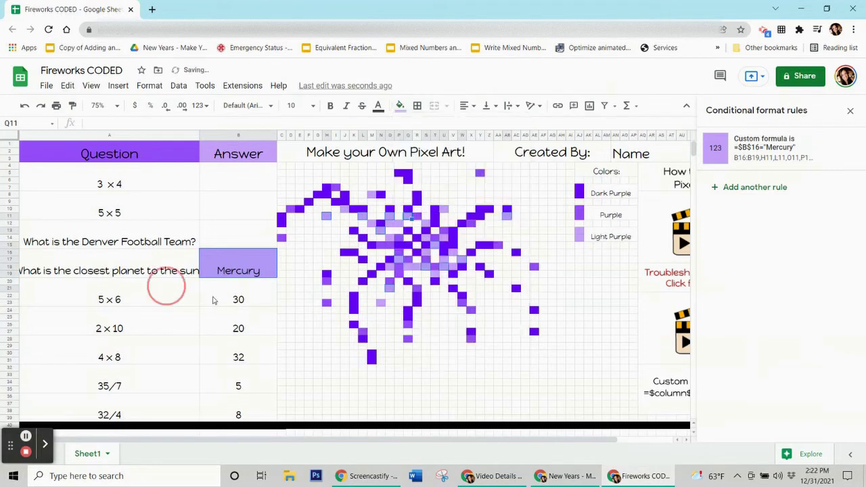
left_click(241, 296)
key("Up")
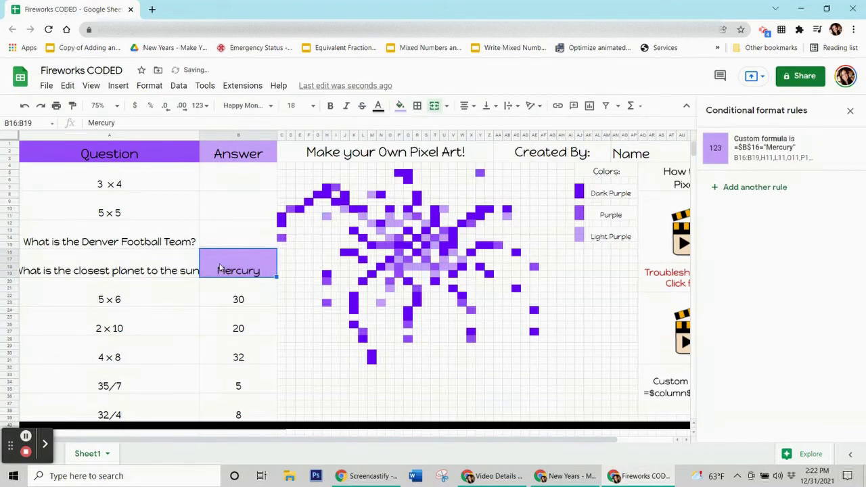
key("Delete")
Review the remaining uncoded answers from 5×6 down to 32/4 in B20:B39.
left_click(240, 296)
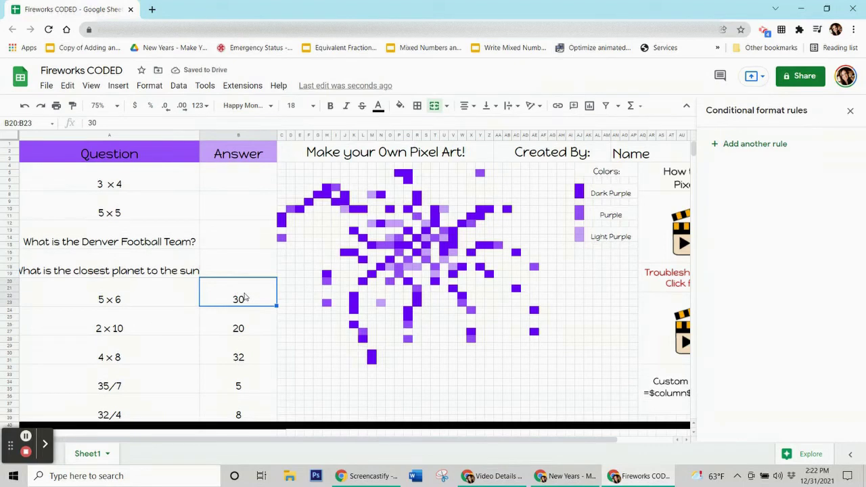
left_click(245, 298)
left_click(250, 322)
left_click(256, 357)
left_click(259, 383)
left_click(263, 406)
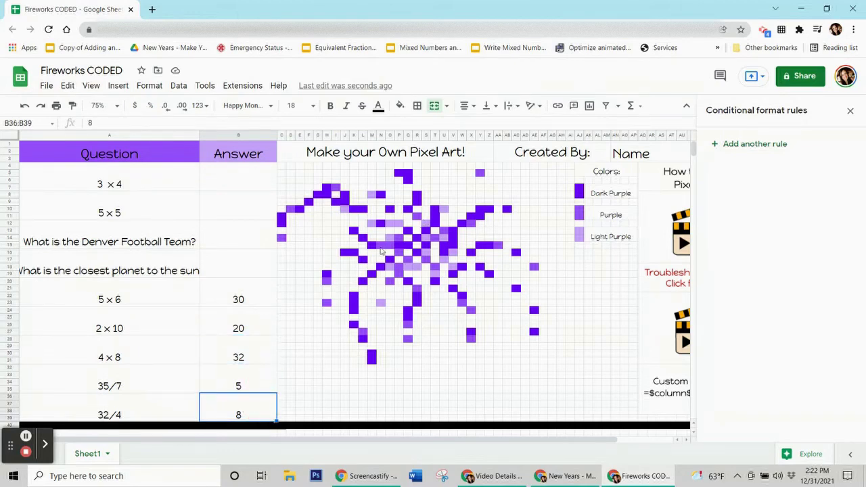
left_click(256, 354)
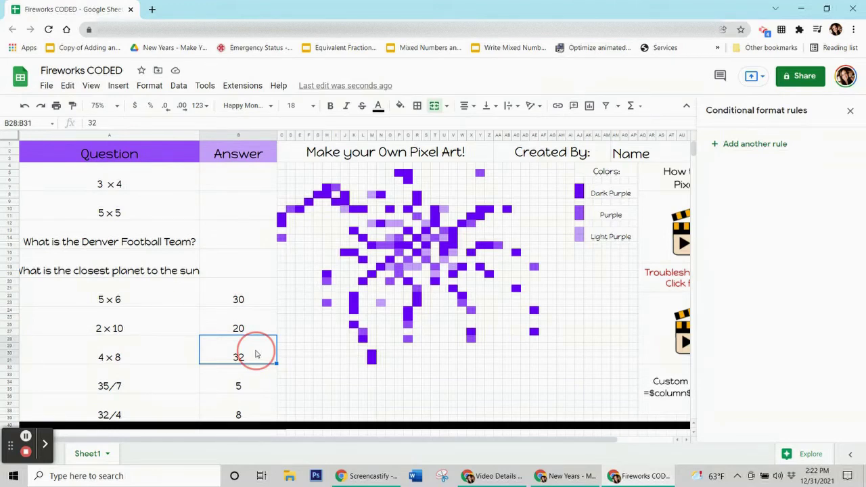
left_click(249, 377)
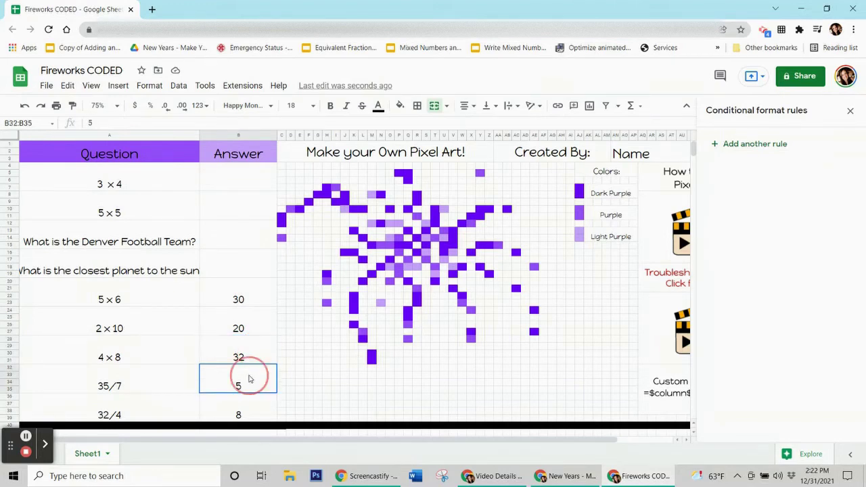
left_click(250, 412)
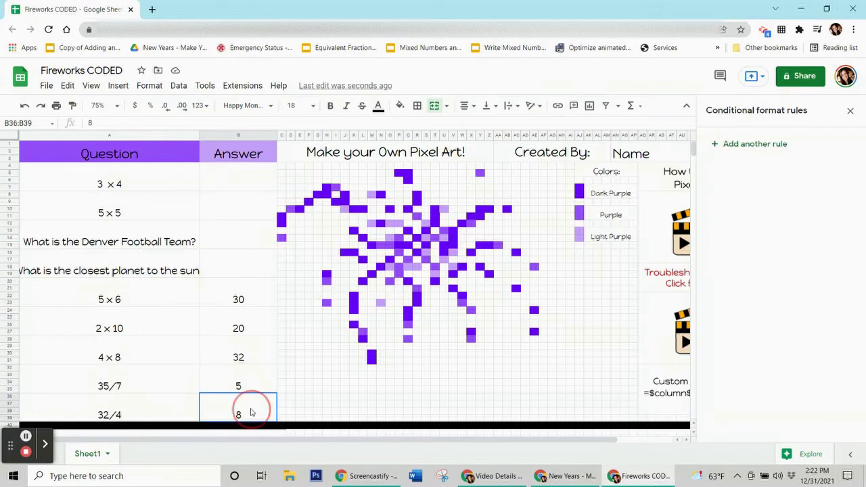
left_click(245, 408)
Add a conditional format rule for the 5×6 answer in B20:B23 with the custom dark purple fill.
left_click(254, 300)
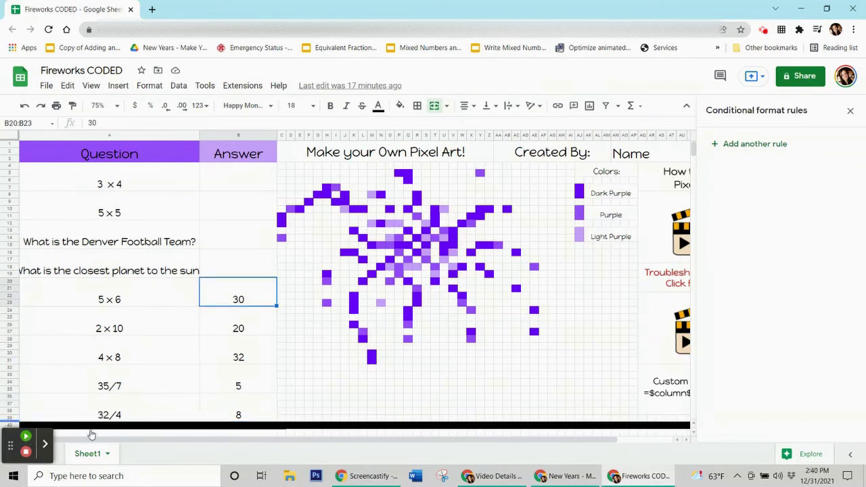
left_click(744, 144)
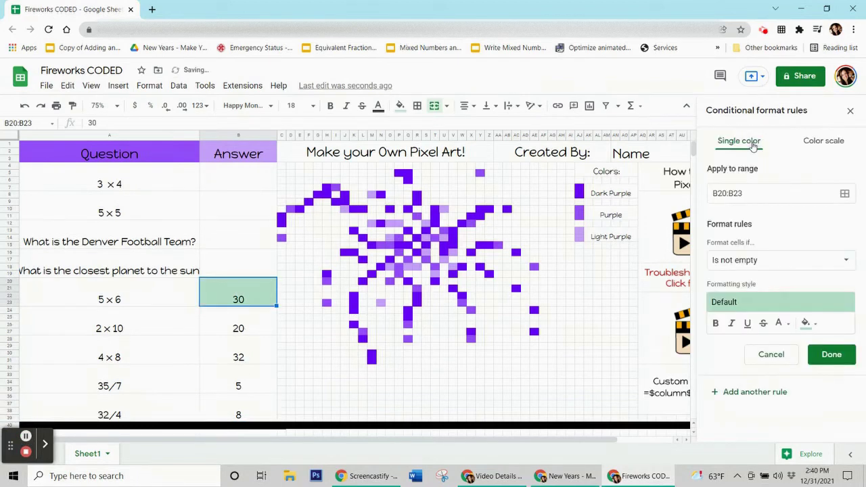
left_click(808, 323)
left_click(719, 173)
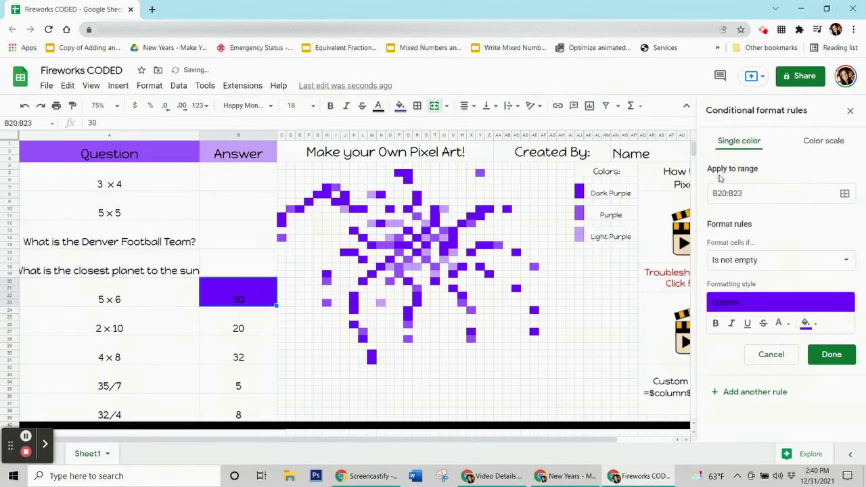
Set the dark purple rule's condition to the custom formula =$b$20=30.
left_click(740, 270)
scroll(741, 270, "down", 5)
left_click(744, 438)
left_click(736, 286)
type("=")
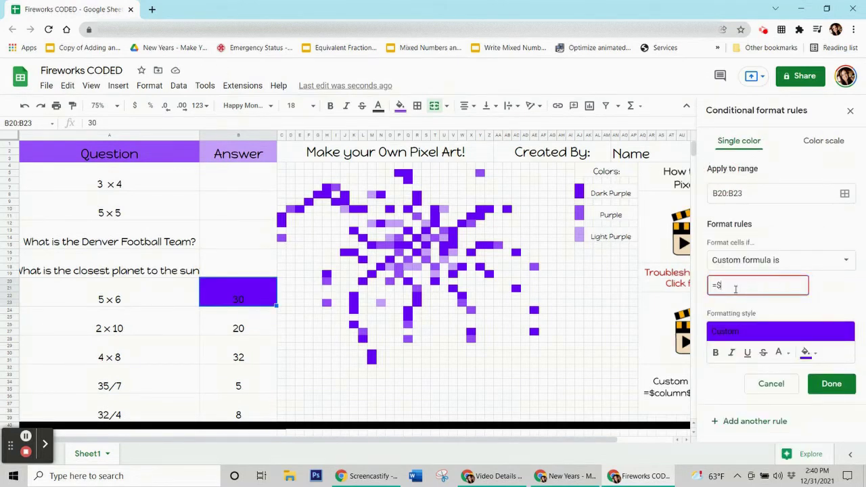
type("$b$20=30")
Extend the 5×6 rule's range with scattered dark purple pixels across the firework, from C11, F9, H7, J8 and K10 to AE24, W22 and M30, and save it.
left_click(845, 193)
left_click_drag(406, 213, 110, 69)
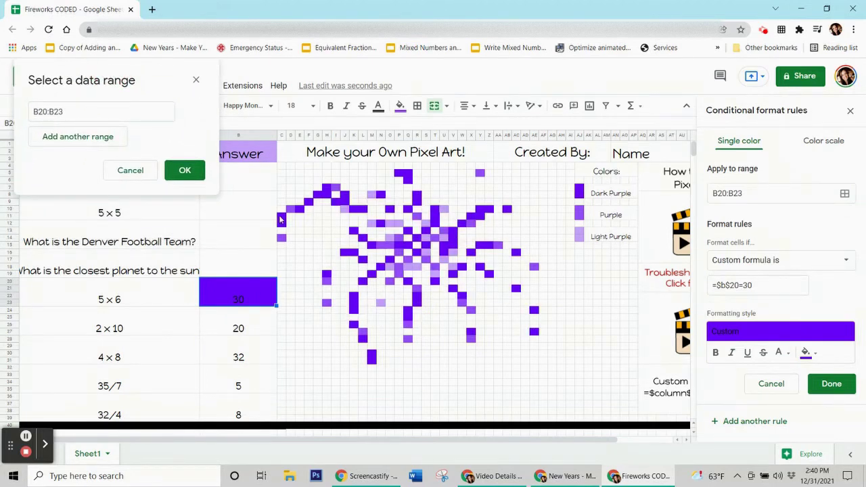
left_click(282, 219, "ctrl")
left_click(308, 203, "ctrl")
left_click(327, 188, "ctrl")
left_click(344, 195, "ctrl")
left_click(353, 212, "ctrl")
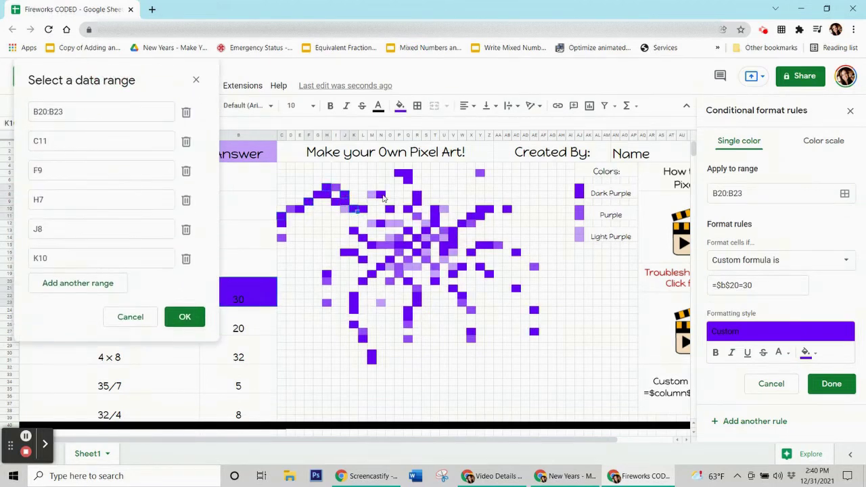
left_click(380, 195, "ctrl")
left_click(408, 176, "ctrl")
left_click(417, 196, "ctrl")
left_click(434, 211, "ctrl")
left_click(434, 227, "ctrl")
left_click(425, 234, "ctrl")
left_click(408, 250, "ctrl")
left_click(372, 247, "ctrl")
left_click(353, 233, "ctrl")
left_click(353, 255, "ctrl")
left_click(372, 277, "ctrl")
left_click(390, 263, "ctrl")
left_click(353, 300, "ctrl")
left_click(353, 330, "ctrl")
left_click(417, 307, "ctrl")
left_click(434, 285, "ctrl")
left_click(480, 248, "ctrl")
left_click(479, 212, "ctrl")
left_click(471, 218, "ctrl")
left_click(480, 270, "ctrl")
left_click(517, 290, "ctrl")
left_click(535, 311, "ctrl")
left_click(463, 299, "ctrl")
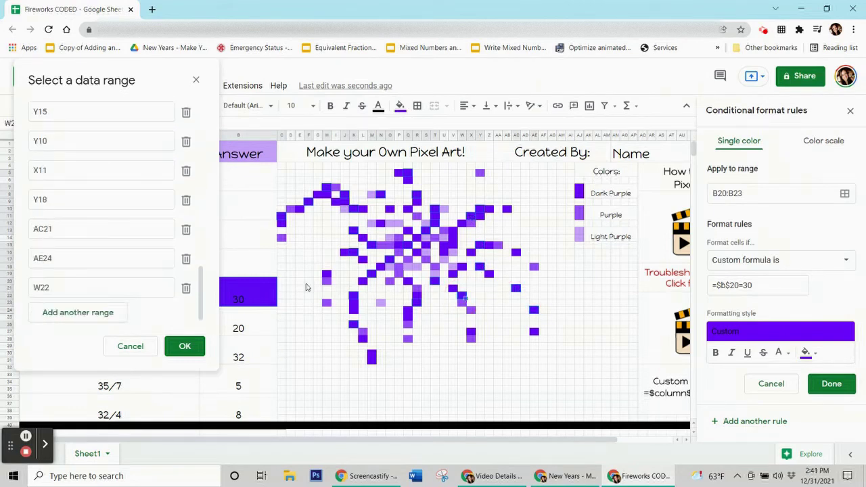
left_click(372, 357, "ctrl")
left_click(185, 346)
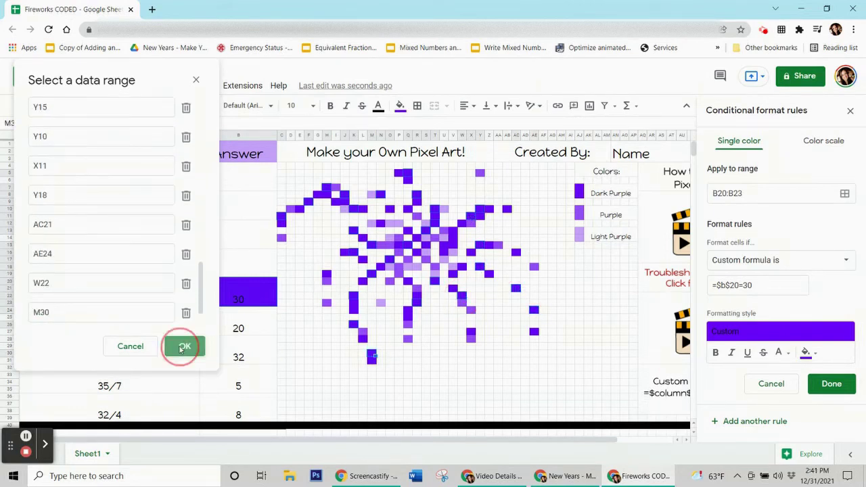
left_click(832, 383)
Reset the manual fill color of the selected dark purple pixels and clear the 5×6 answer in B20:B23.
left_click(400, 106)
left_click(230, 322)
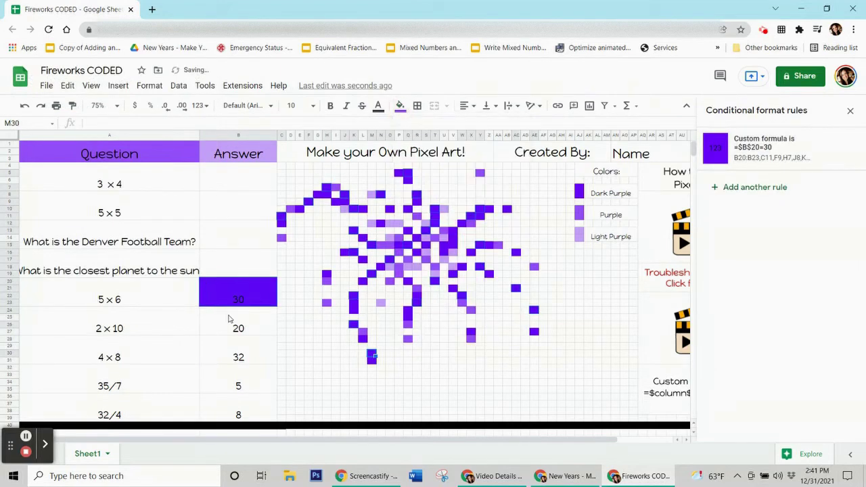
left_click(228, 293)
left_click(225, 325)
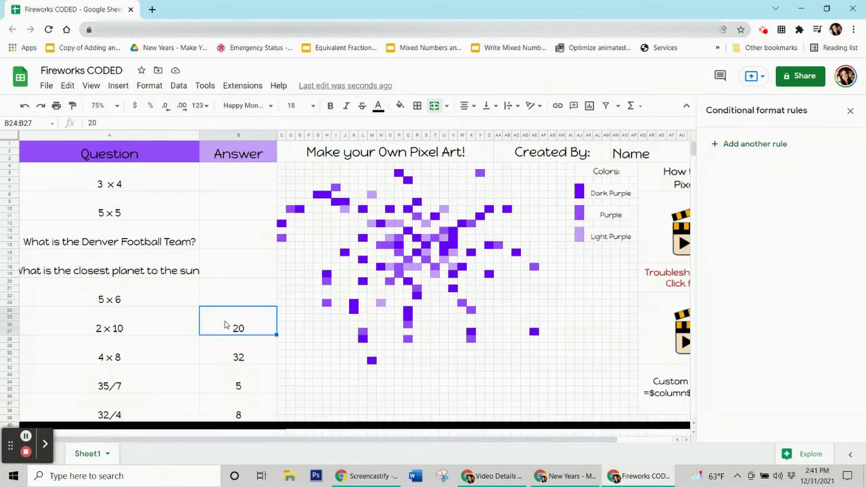
left_click(572, 476)
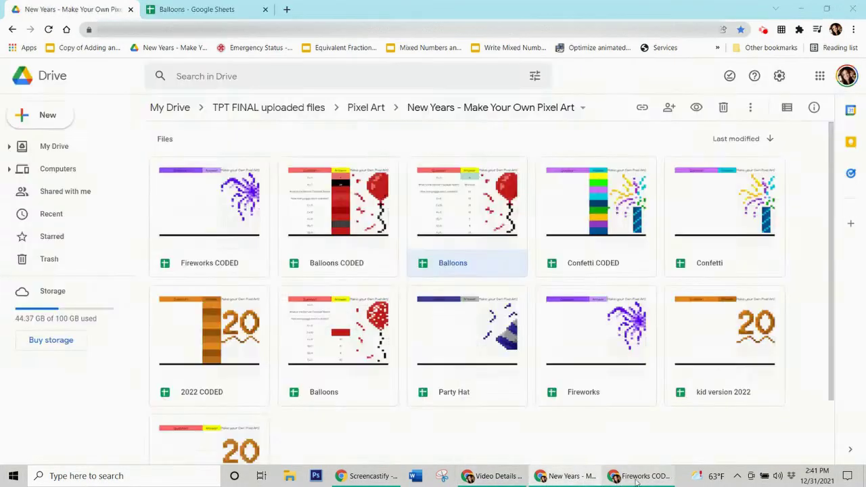
left_click(636, 478)
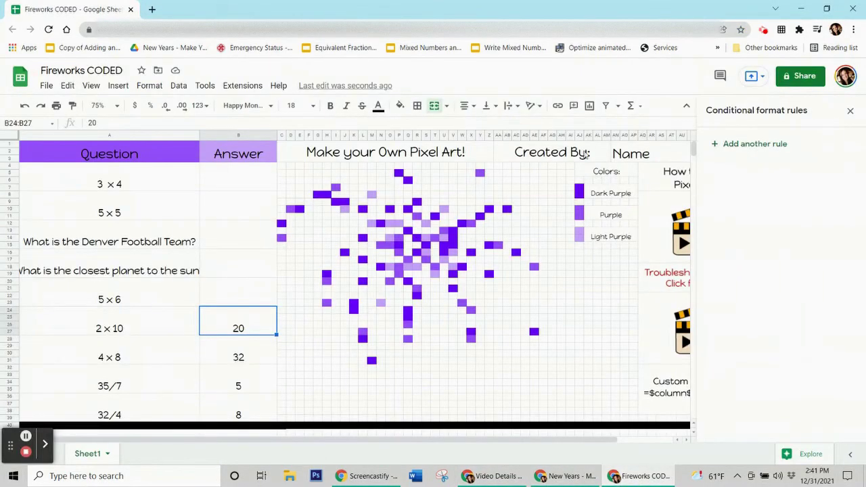
Add a conditional format rule for the 2×10 answer in B24:B27 with the custom medium purple fill.
left_click(734, 144)
left_click(807, 323)
left_click(697, 172)
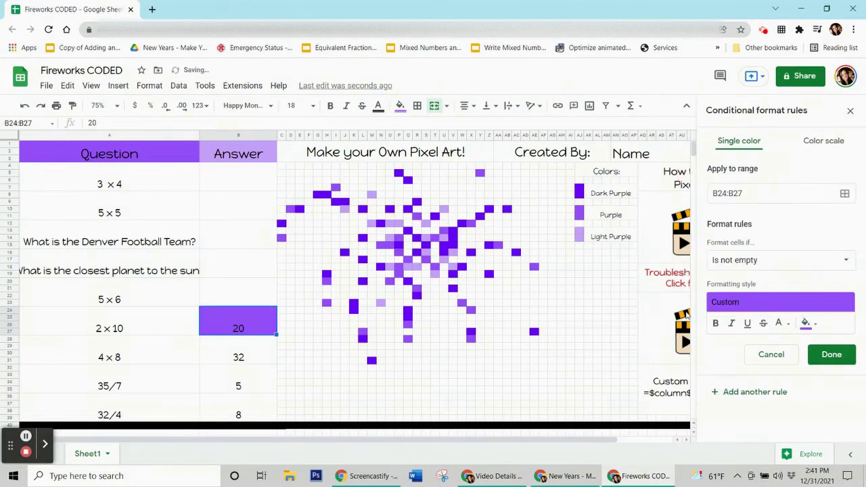
Set the 2×10 rule's condition to the custom formula =$b$24=20.
left_click(834, 263)
scroll(765, 338, "down", 5)
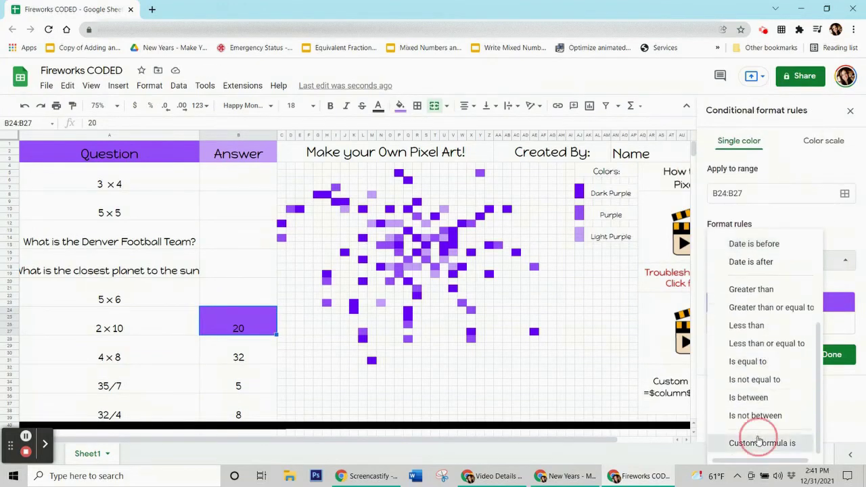
left_click(755, 443)
left_click(742, 285)
type("=$b$")
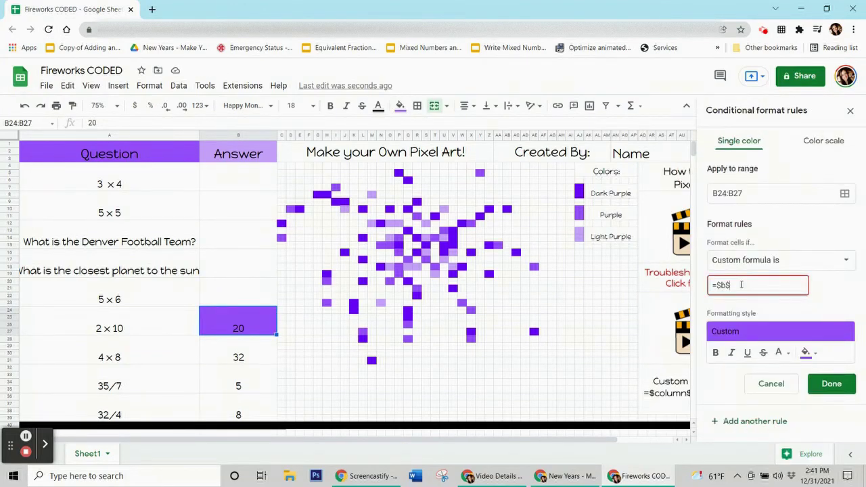
type("24=20")
Extend the 2×10 rule's range with scattered medium purple pixels, including D10, C14, I7, P14 and H23, and save the rule.
left_click(845, 194)
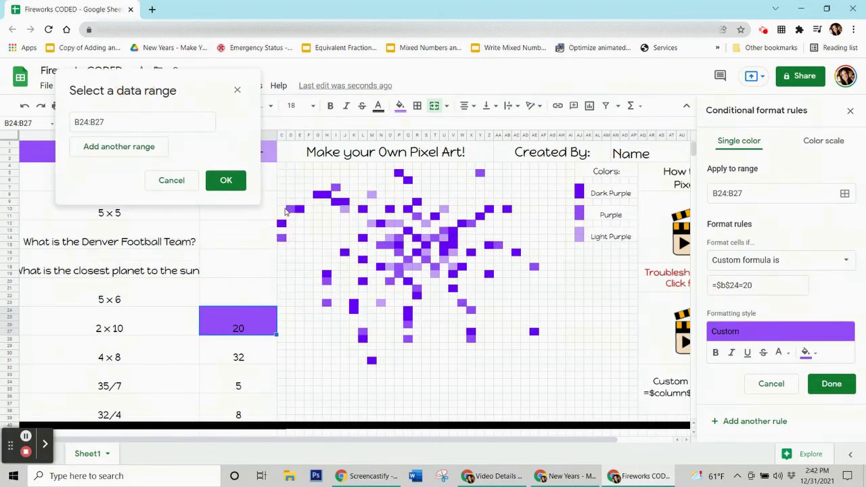
left_click(281, 238, "ctrl")
left_click(336, 187, "ctrl")
left_click(399, 238, "ctrl")
left_click(417, 288, "ctrl")
left_click(461, 302, "ctrl")
left_click(498, 245, "ctrl")
left_click(471, 223, "ctrl")
left_click(471, 339, "ctrl")
left_click(409, 324, "ctrl")
left_click(363, 331, "ctrl")
left_click(398, 252, "ctrl")
left_click(382, 245, "ctrl")
left_click(400, 278, "ctrl")
left_click(529, 271, "ctrl")
left_click(326, 303, "ctrl")
left_click(225, 356)
left_click(832, 384)
Reset the manual fill color of the selected medium purple pixels and clear the 2×10 answer in B24:B27.
left_click(401, 106)
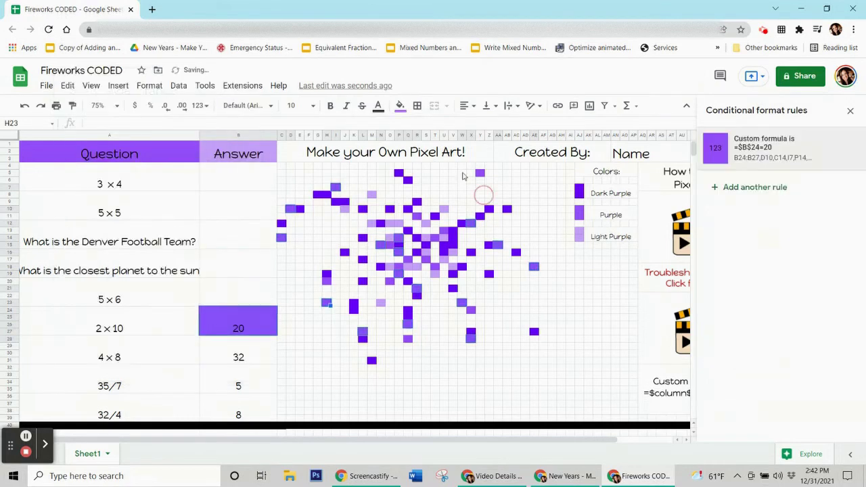
key("Escape")
left_click(264, 325)
key("Delete")
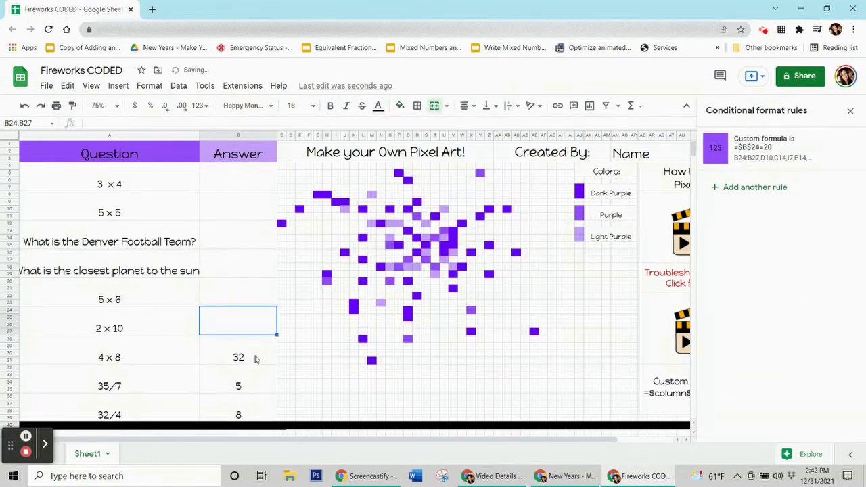
left_click(263, 348)
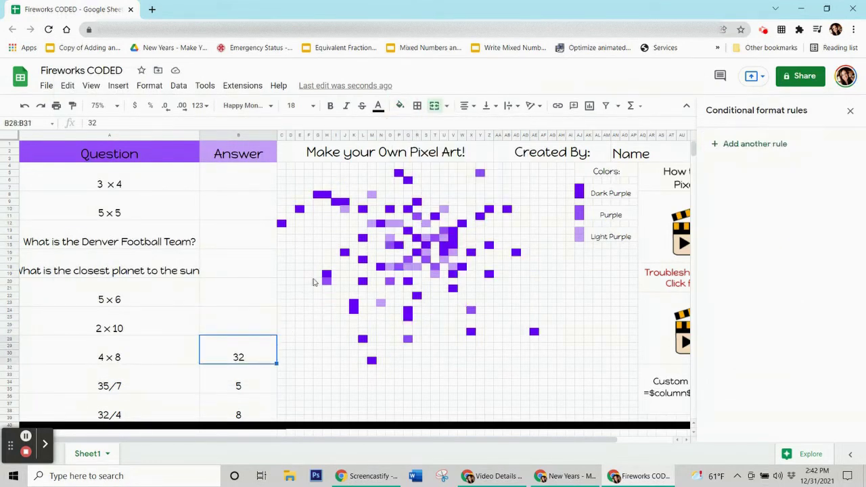
Add a conditional format rule for the 4×8 answer in B28:B31 with the custom light purple fill and custom formula =$b$28=32.
left_click(738, 145)
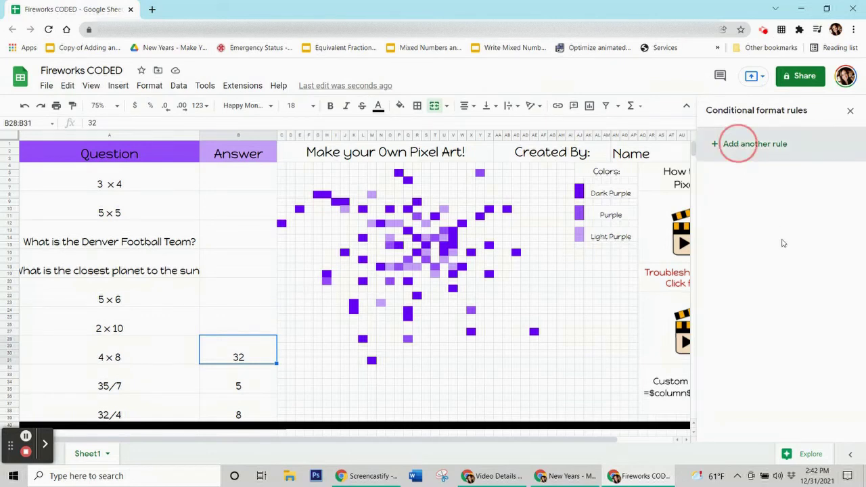
left_click(807, 324)
left_click(710, 171)
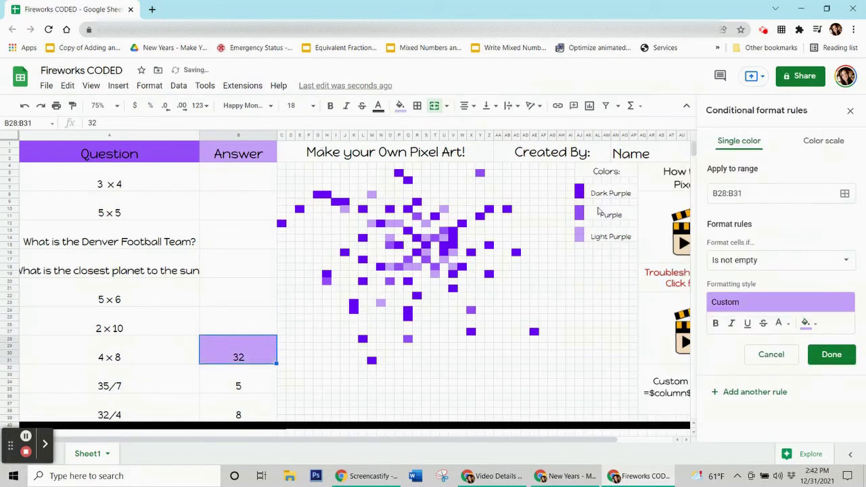
left_click(789, 259)
left_click(752, 443)
type("=$b$28=32")
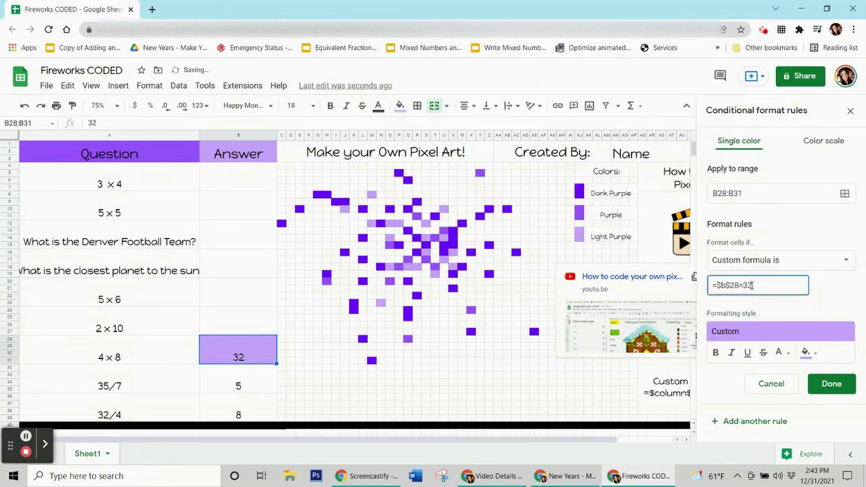
Extend the 4×8 rule's range with all the remaining light purple pixels, including O12:P12, U10, Q18:R18, T19 and V16, and save the rule.
left_click(845, 194)
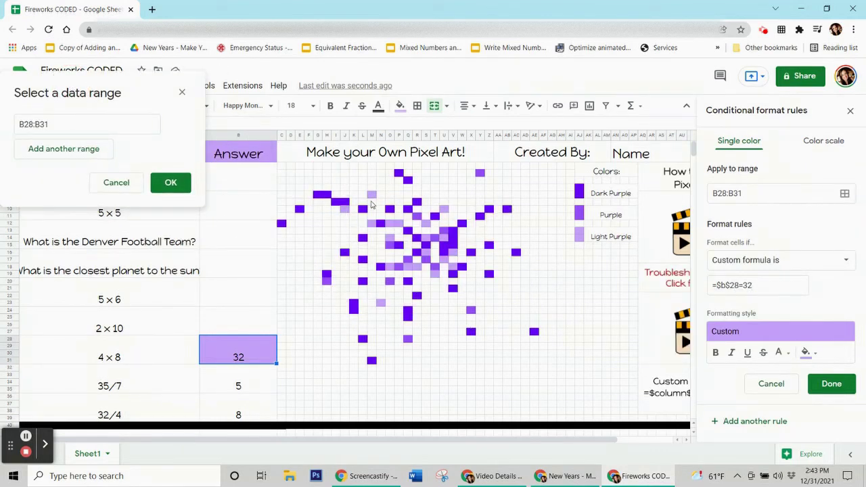
left_click(345, 208, "ctrl")
left_click(371, 195, "ctrl")
left_click(372, 223, "ctrl")
left_click(380, 302, "ctrl")
left_click(390, 267, "ctrl")
left_click(390, 238, "ctrl")
left_click_drag(391, 224, 400, 224)
left_click(444, 209, "ctrl")
left_click(425, 223, "ctrl")
left_click(426, 239, "ctrl")
left_click(444, 238, "ctrl")
left_click(426, 253, "ctrl")
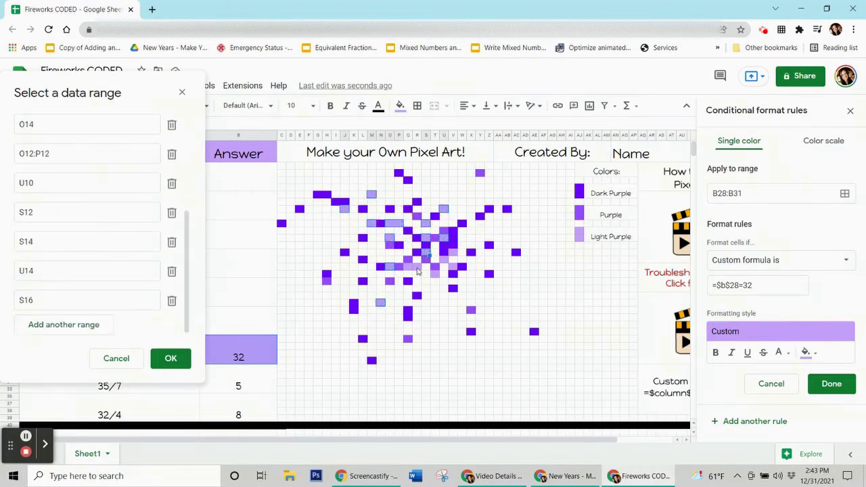
left_click_drag(409, 267, 418, 266)
left_click(435, 274, "ctrl")
left_click(454, 266, "ctrl")
left_click(444, 259, "ctrl")
left_click(454, 253, "ctrl")
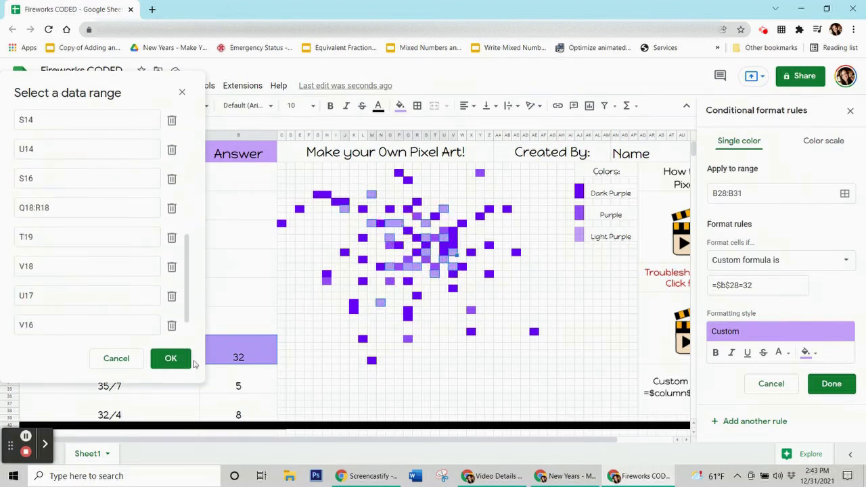
left_click(171, 358)
left_click(831, 384)
Reset the manual fill color of the selected light purple pixels and clear the 4×8 answer in B28:B31.
left_click(400, 105)
left_click(487, 304)
left_click(252, 352)
key("Delete")
Add a conditional format rule for the 35/7 answer in B32:B35 with the custom dark purple fill and custom formula =$b$32=5.
left_click(251, 379)
left_click(768, 147)
left_click(806, 323)
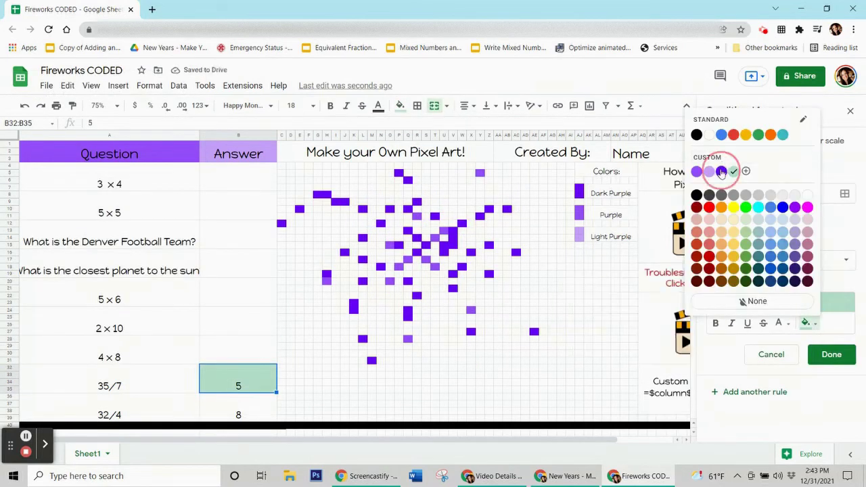
left_click(721, 172)
left_click(752, 260)
left_click(751, 445)
left_click(740, 286)
type("=$b$32=5")
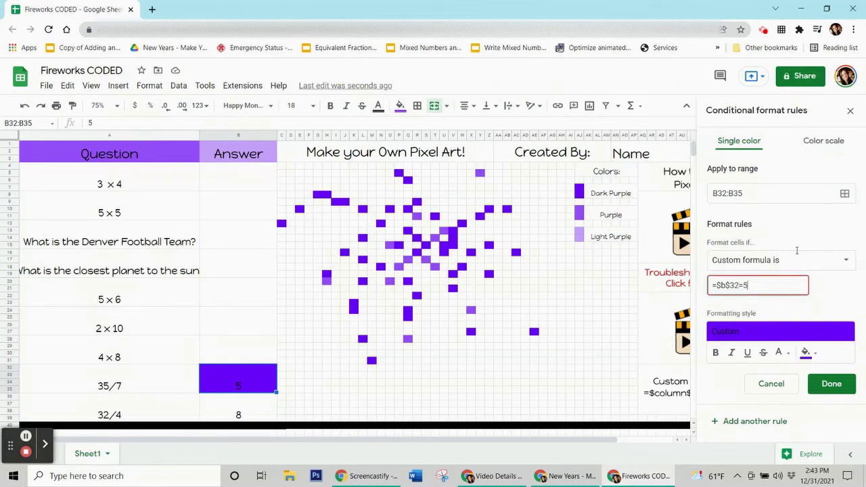
Extend the 35/7 rule's range with all the remaining dark purple pixels, including C12, E10, L28, M31, AE27 and Y11, and save the rule.
left_click(845, 194)
left_click_drag(467, 197, 190, 95)
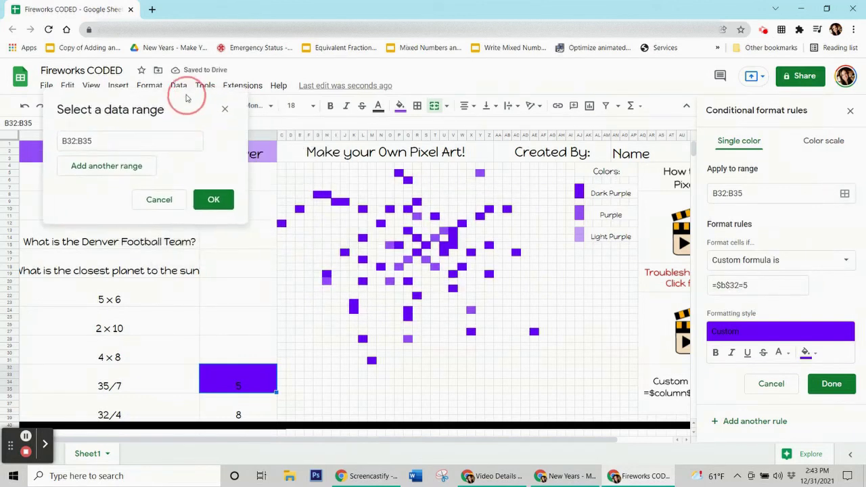
left_click(282, 223, "ctrl")
left_click(300, 209, "ctrl")
left_click_drag(318, 194, 344, 201)
left_click(326, 274, "ctrl")
left_click(344, 252, "ctrl")
left_click_drag(354, 303, 353, 311)
left_click(363, 340, "ctrl")
left_click(372, 360, "ctrl")
left_click(363, 281, "ctrl")
left_click(362, 259, "ctrl")
left_click(362, 237, "ctrl")
left_click(363, 209, "ctrl")
left_click(380, 223, "ctrl")
left_click(380, 266, "ctrl")
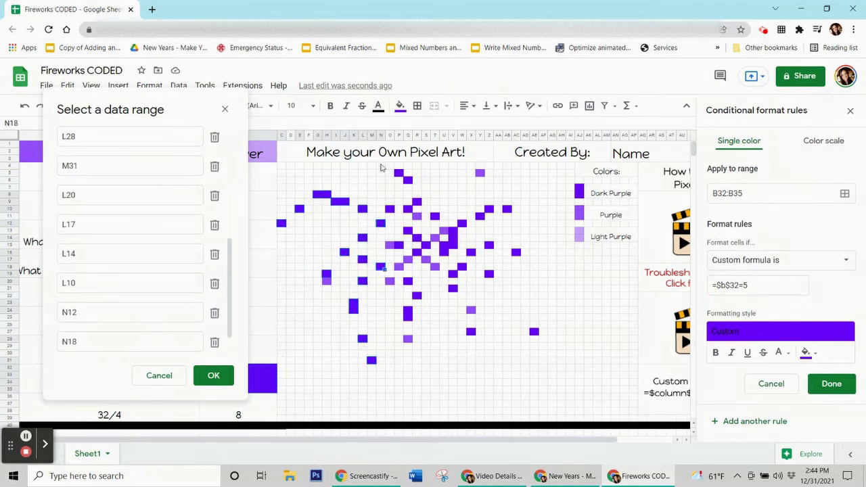
left_click(390, 209, "ctrl")
left_click(399, 174, "ctrl")
left_click(408, 180, "ctrl")
left_click(417, 202, "ctrl")
left_click(407, 209, "ctrl")
left_click(398, 245, "ctrl")
left_click(408, 230, "ctrl")
left_click(417, 238, "ctrl")
left_click(426, 245, "ctrl")
left_click(417, 252, "ctrl")
left_click(408, 281, "ctrl")
left_click(417, 295, "ctrl")
left_click(407, 313, "ctrl")
left_click_drag(444, 245, 453, 245)
left_click(434, 217, "ctrl")
left_click(462, 223, "ctrl")
left_click(461, 267, "ctrl")
left_click(453, 273, "ctrl")
left_click(452, 288, "ctrl")
left_click(471, 331, "ctrl")
left_click(534, 331, "ctrl")
left_click(471, 252, "ctrl")
left_click(488, 273, "ctrl")
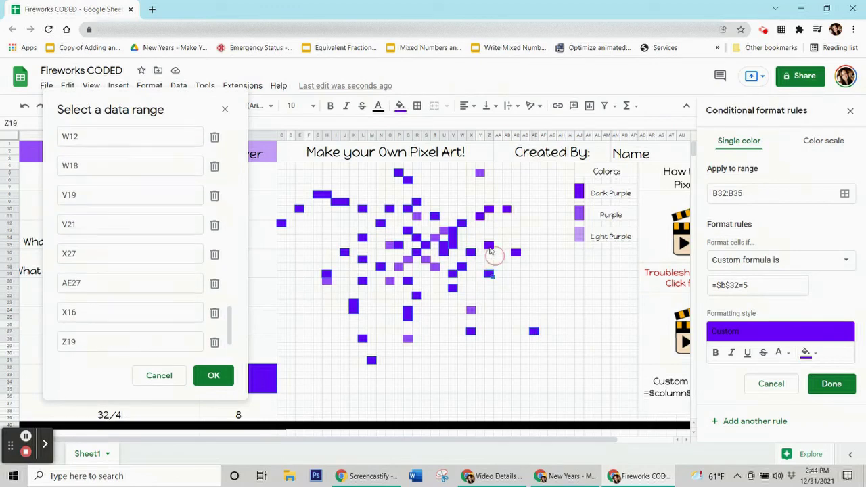
left_click(489, 246, "ctrl")
left_click(516, 252, "ctrl")
left_click(507, 209, "ctrl")
left_click(489, 209, "ctrl")
left_click(480, 217, "ctrl")
left_click(227, 375)
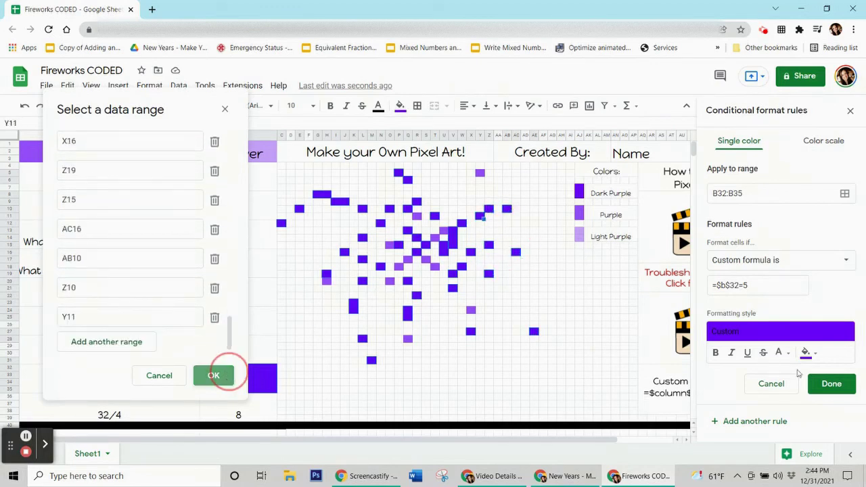
left_click(832, 384)
Reset the manual fill color of the selected dark purple pixels and clear the 35/7 answer in B32:B35.
left_click(401, 105)
left_click(465, 305)
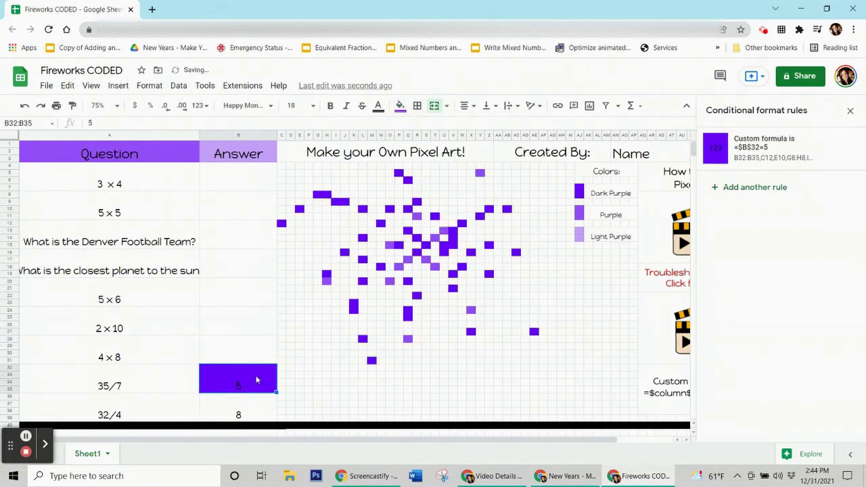
key("Delete")
Add a conditional format rule for the 32/4 answer in B36:B39 with the custom medium purple fill and custom formula =$b$36=8.
left_click(240, 406)
left_click(745, 141)
left_click(809, 324)
left_click(706, 172)
left_click(779, 260)
scroll(778, 379, "down", 5)
left_click(783, 422)
left_click(779, 283)
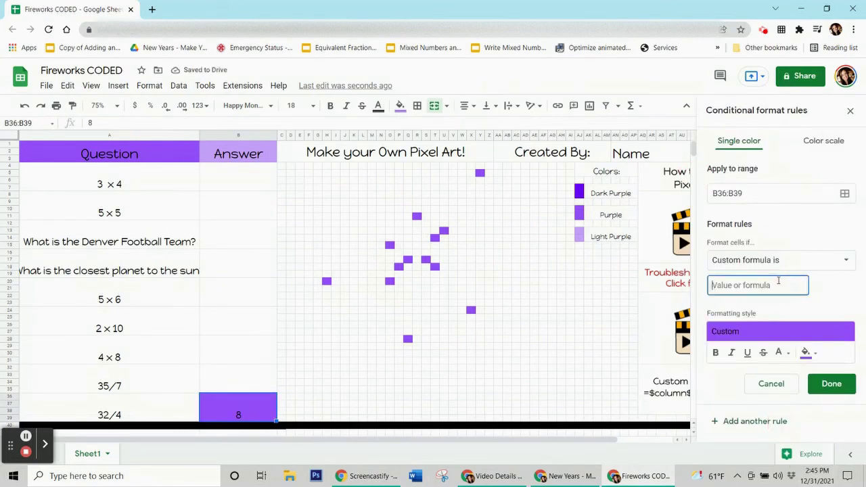
type("=$b")
Extend the 32/4 rule's range with all the remaining medium purple pixels, including H20 and Q28, and save the rule.
left_click(845, 193)
left_click_drag(379, 216, 92, 113)
left_click(106, 170)
left_click(327, 281)
left_click(407, 339, "ctrl")
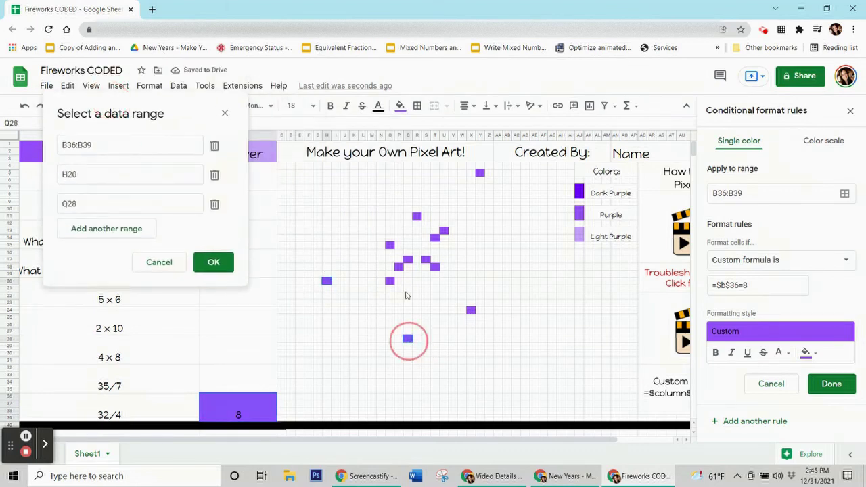
left_click(471, 310, "ctrl")
left_click(390, 281, "ctrl")
left_click(390, 245, "ctrl")
left_click(407, 259, "ctrl")
left_click(398, 267, "ctrl")
left_click(434, 266, "ctrl")
left_click(426, 259, "ctrl")
left_click(417, 215, "ctrl")
left_click(444, 230, "ctrl")
left_click(435, 238, "ctrl")
left_click(479, 173, "ctrl")
left_click(213, 380)
left_click(838, 388)
Reset the manual fill color of the last medium purple pixels and clear the 32/4 answer in B36:B39.
left_click(400, 105)
left_click(264, 407)
key("Delete")
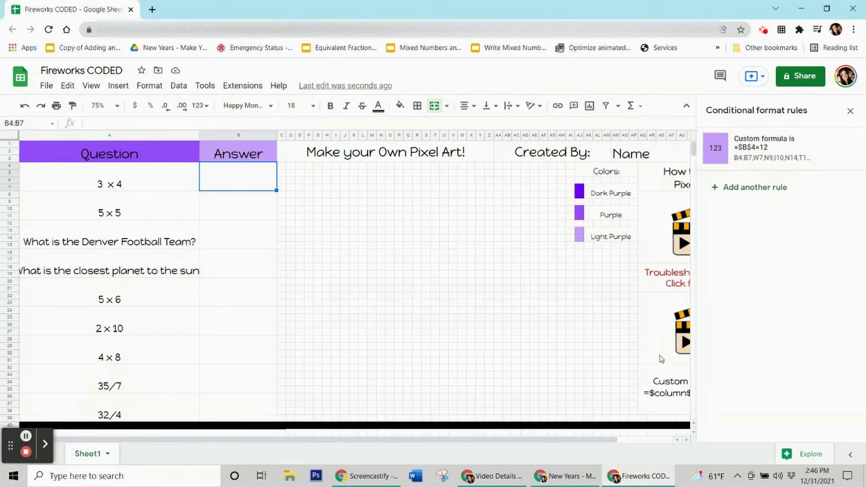
Check the conditional format rule of each answer from 5×5 down to 32/4, and close the rules list.
mouse_move(683, 337)
left_click(226, 218)
left_click(226, 238)
left_click(231, 260)
left_click(234, 295)
left_click(235, 322)
left_click(237, 351)
left_click(238, 381)
left_click(239, 406)
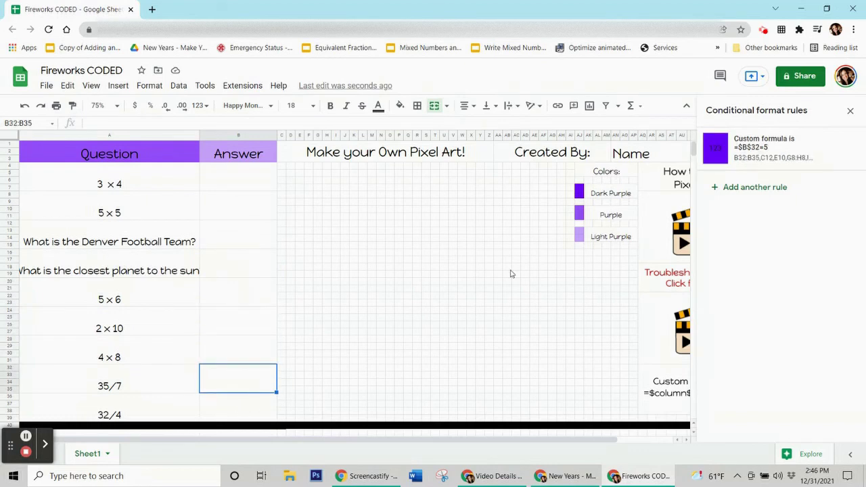
left_click(852, 111)
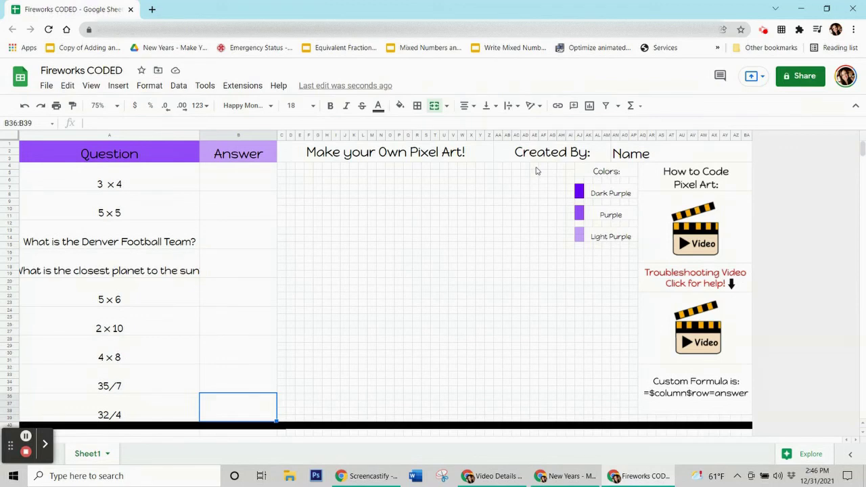
Undo the clearing of all the answers in B4:B39, from 3×4 down to 32/4.
key("ctrl+z")
key("ctrl+z")
key("ctrl+z")
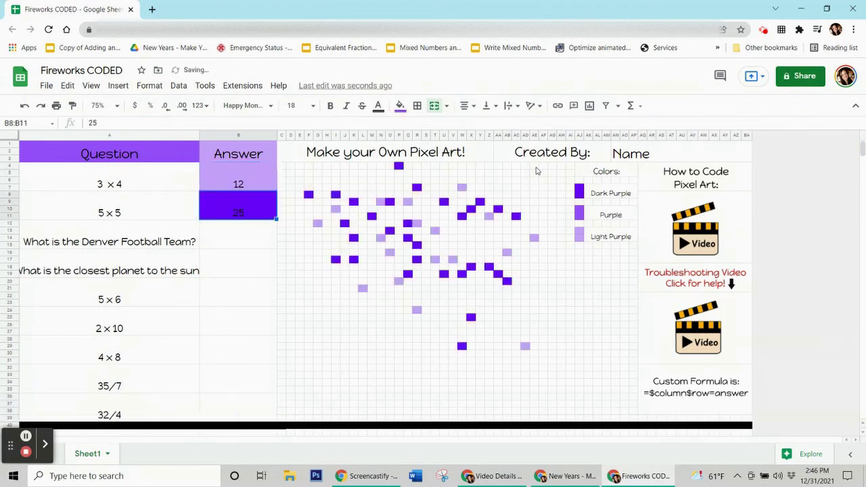
key("ctrl+z")
key("ctrl+z")
key("ctrl+z")
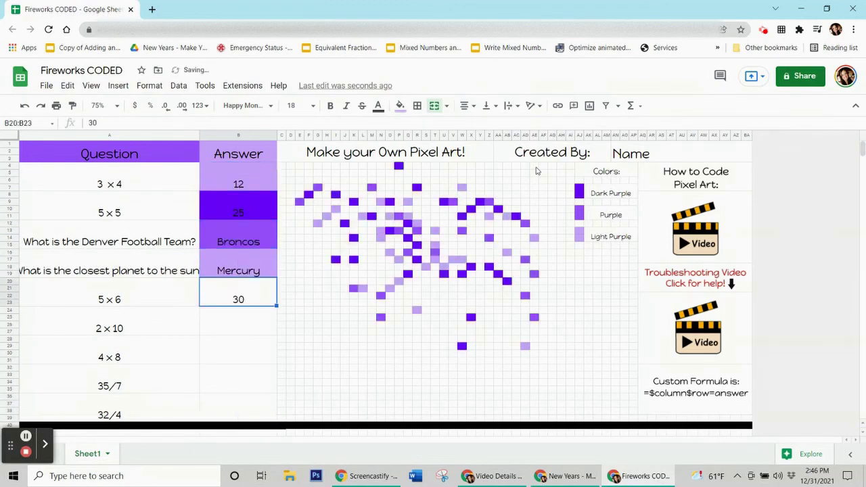
key("ctrl+z")
key("ctrl+z")
key("ctrl+z")
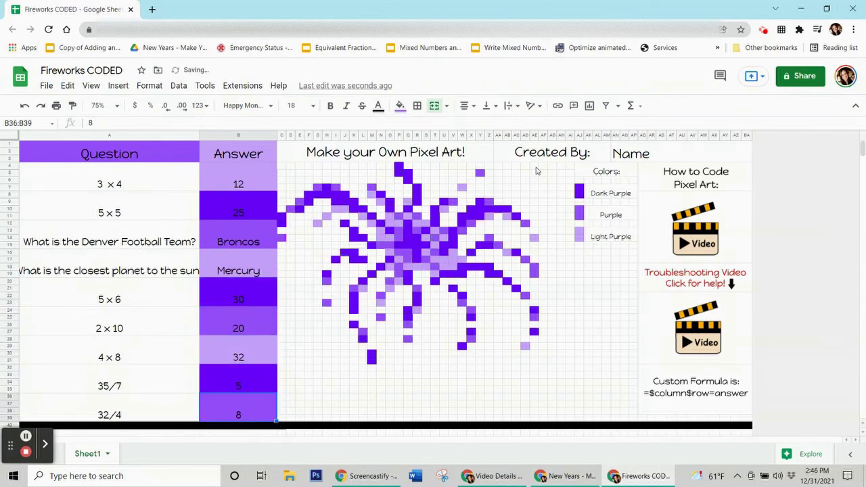